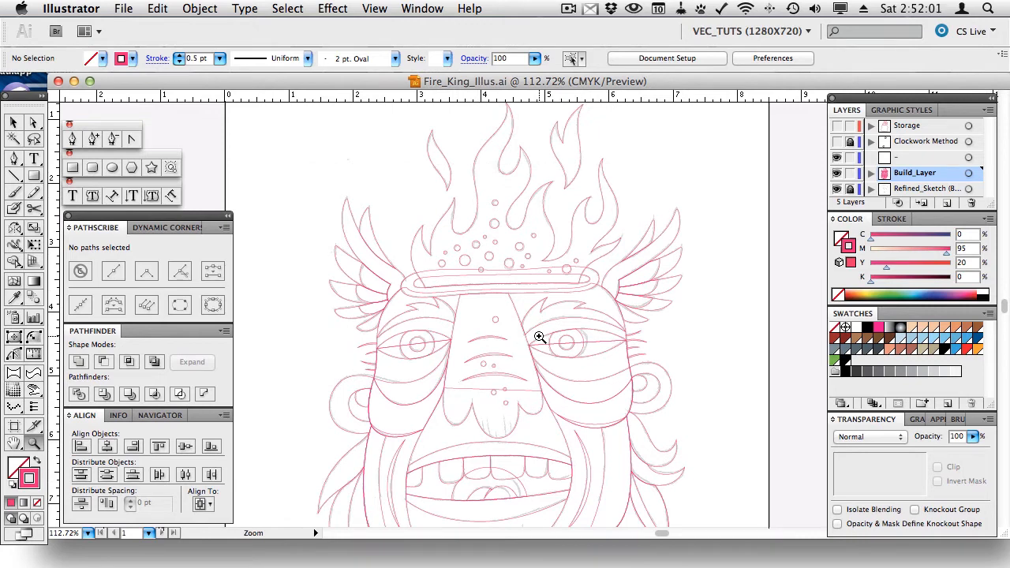
Step: Select all of the character's linework on Build_Layer and group it
left_click_drag(703, 209, 667, 264)
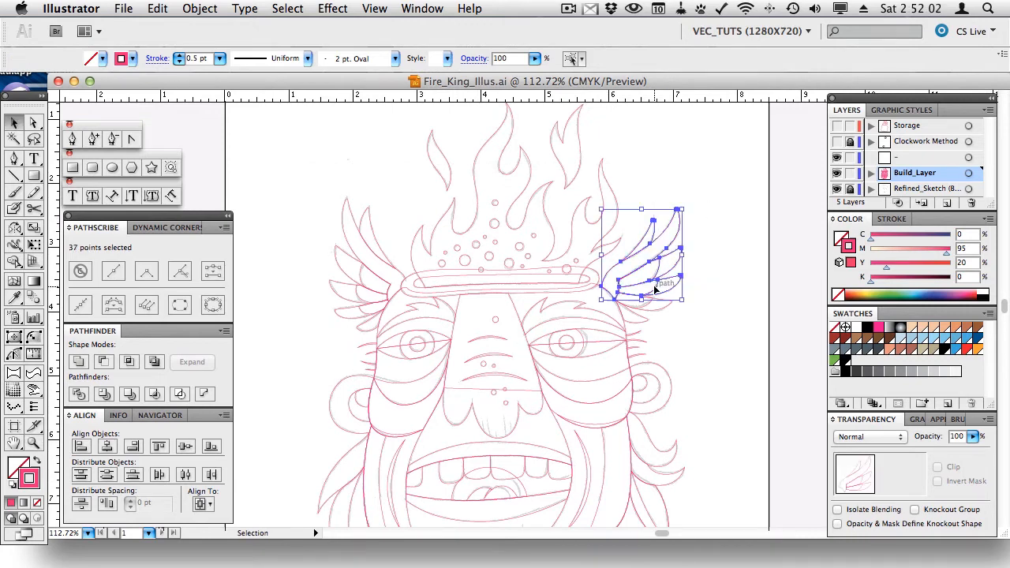
left_click(682, 323)
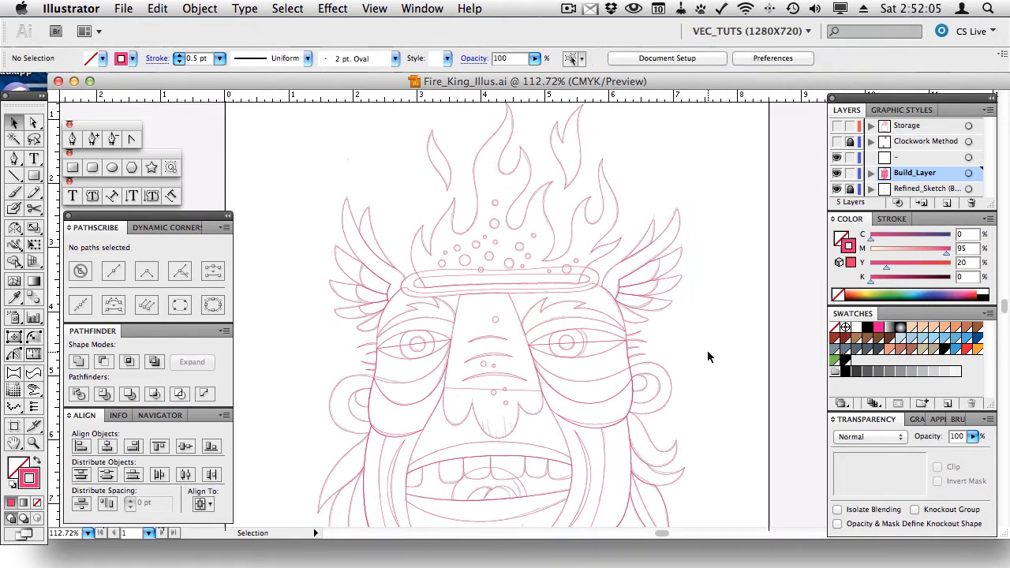
scroll(691, 367, "down", 3)
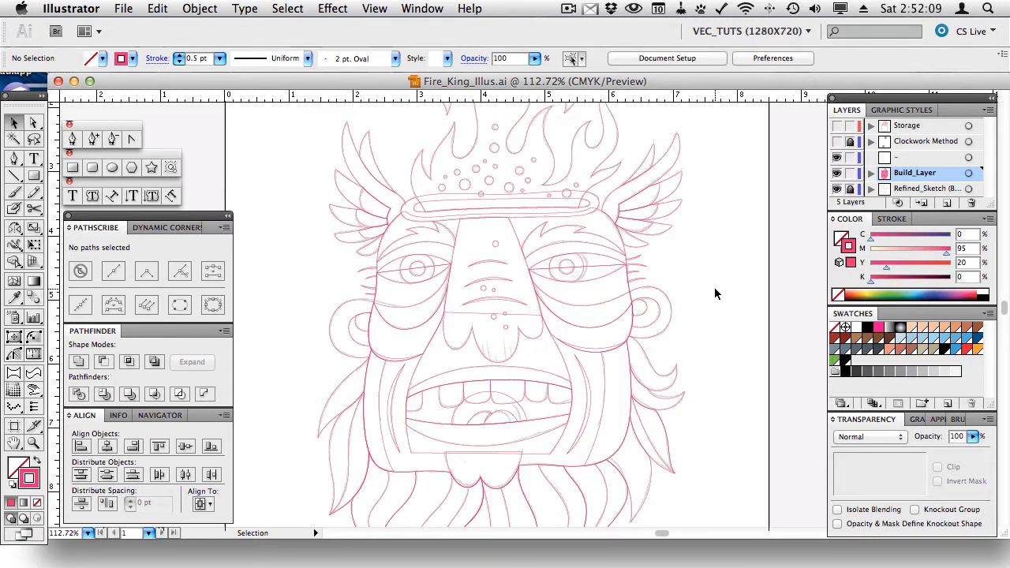
key("super+a")
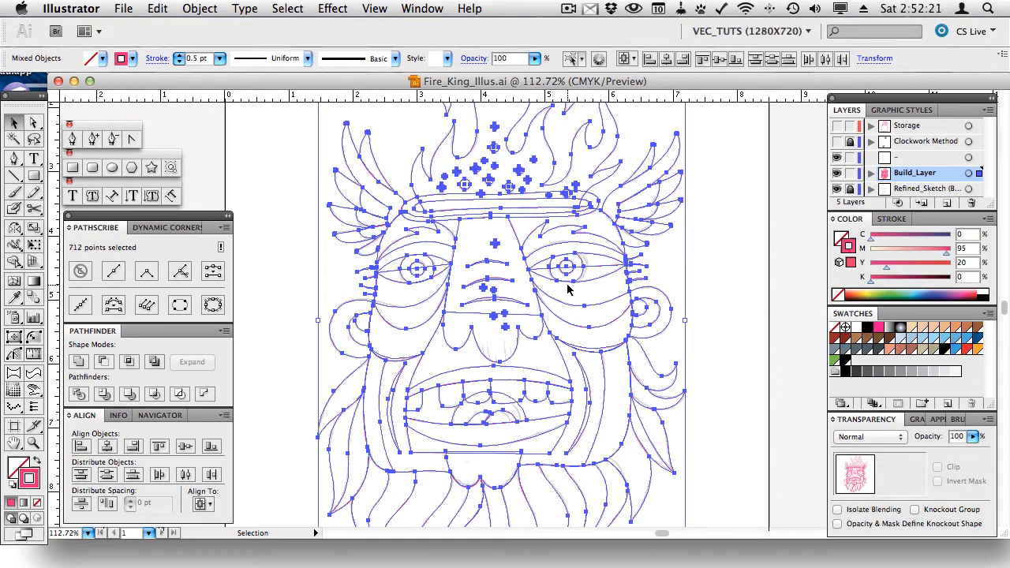
key("super+g")
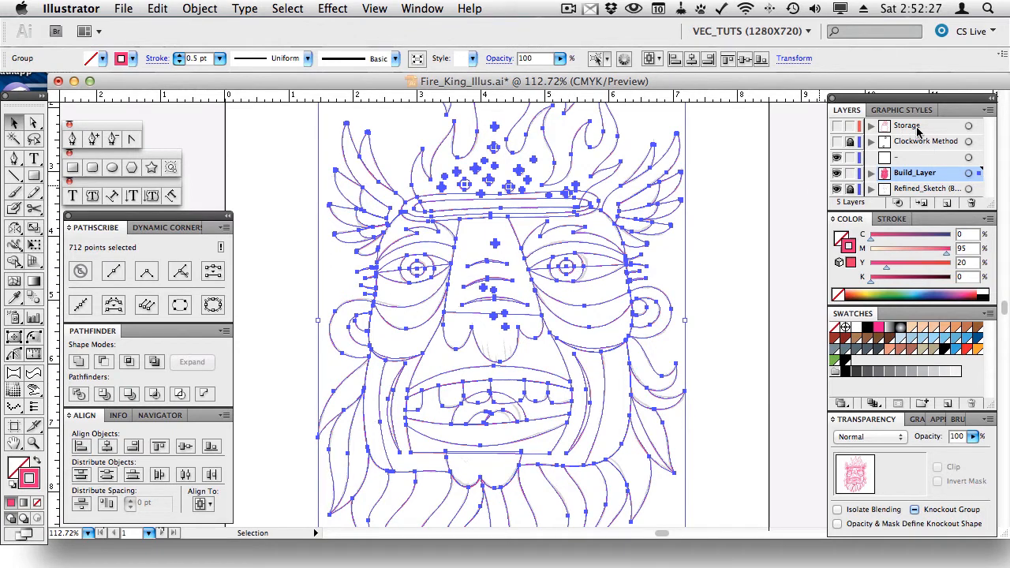
Step: Hide Build_Layer, show the Storage layer and examine its flame and head outline paths
left_click(837, 173)
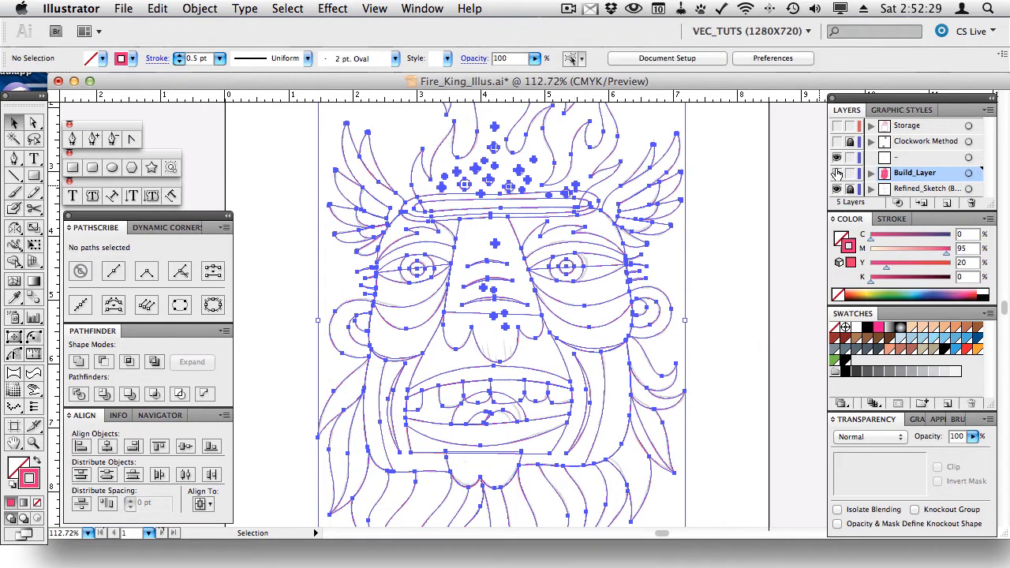
left_click(837, 128)
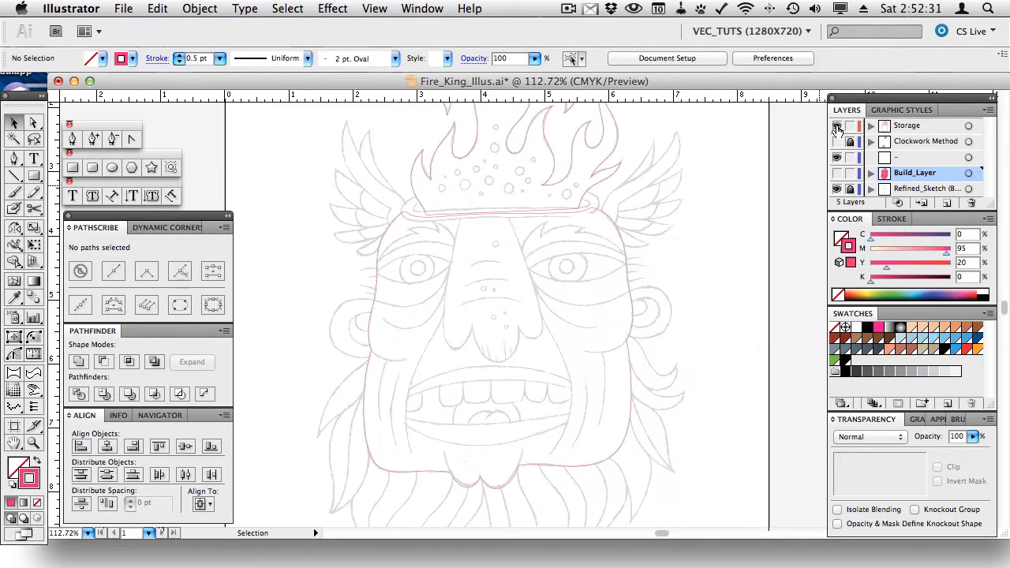
scroll(672, 228, "up", 5)
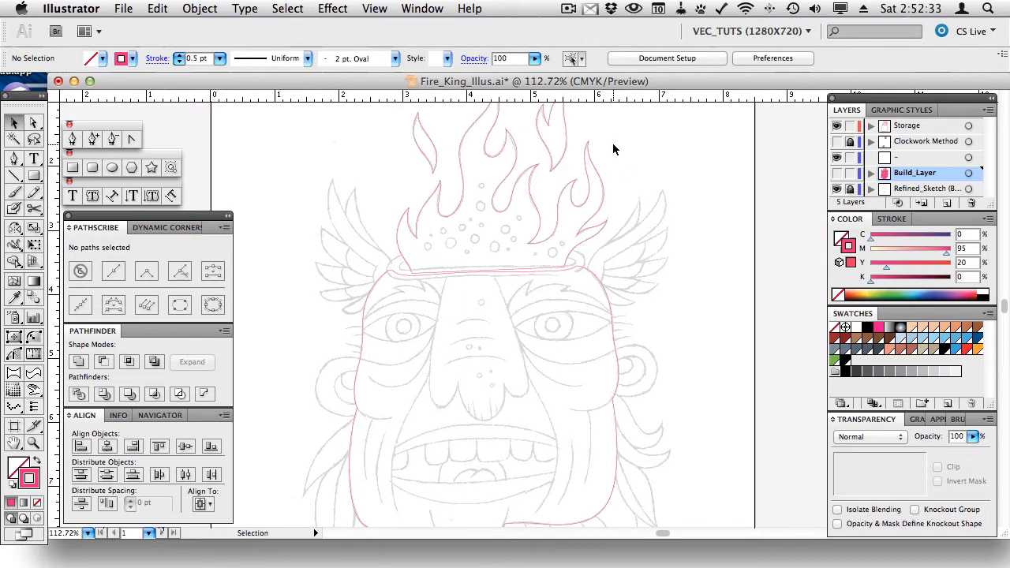
left_click(597, 170)
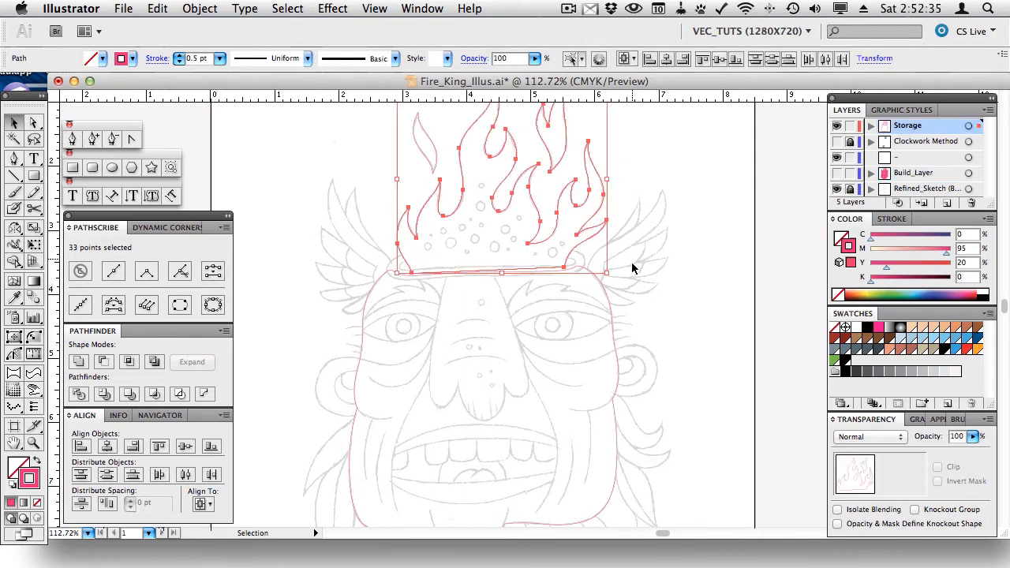
left_click(609, 313)
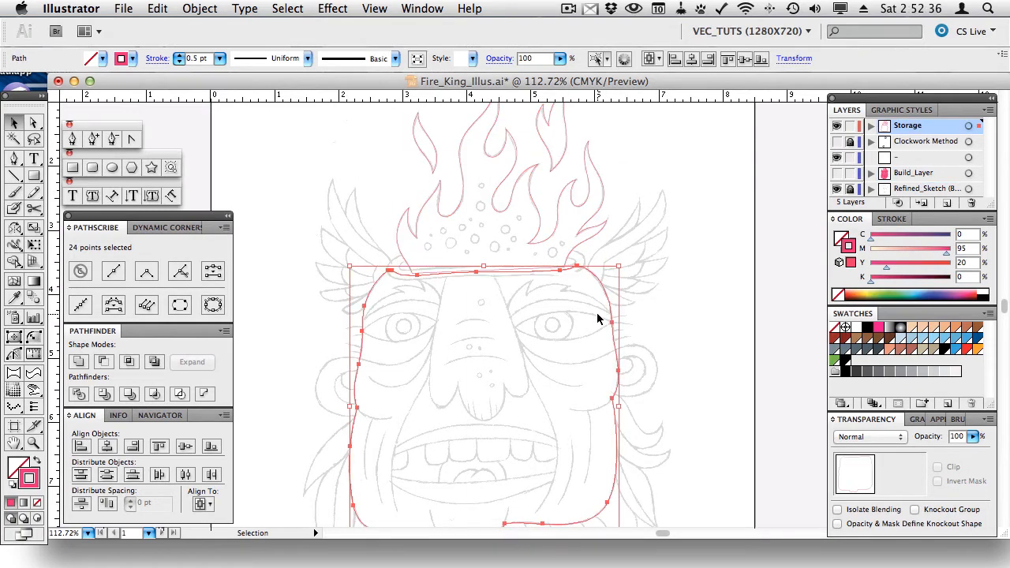
left_click(664, 299)
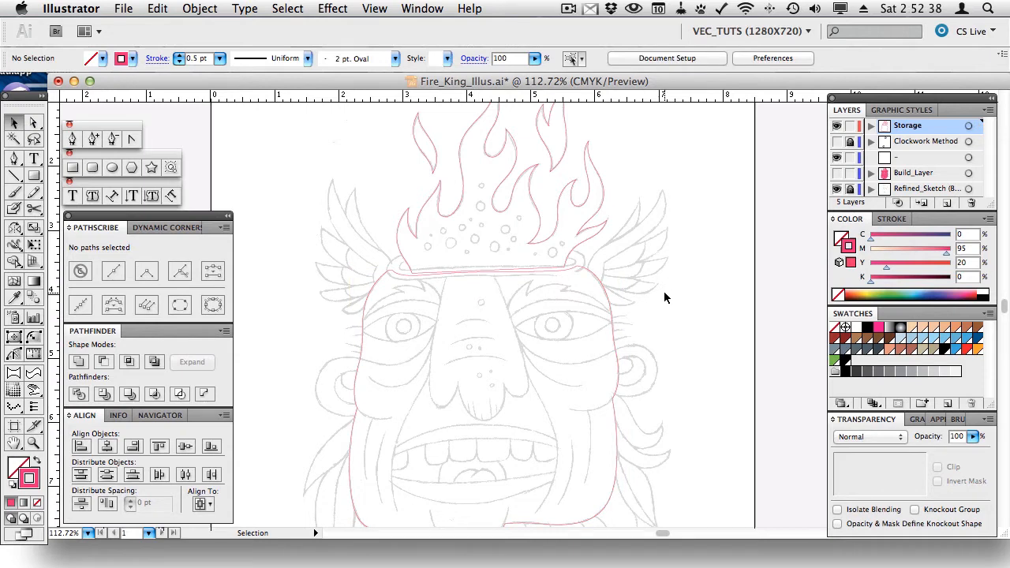
Step: Hide Storage, show Build_Layer again and copy its grouped linework onto the Storage layer
left_click(836, 126)
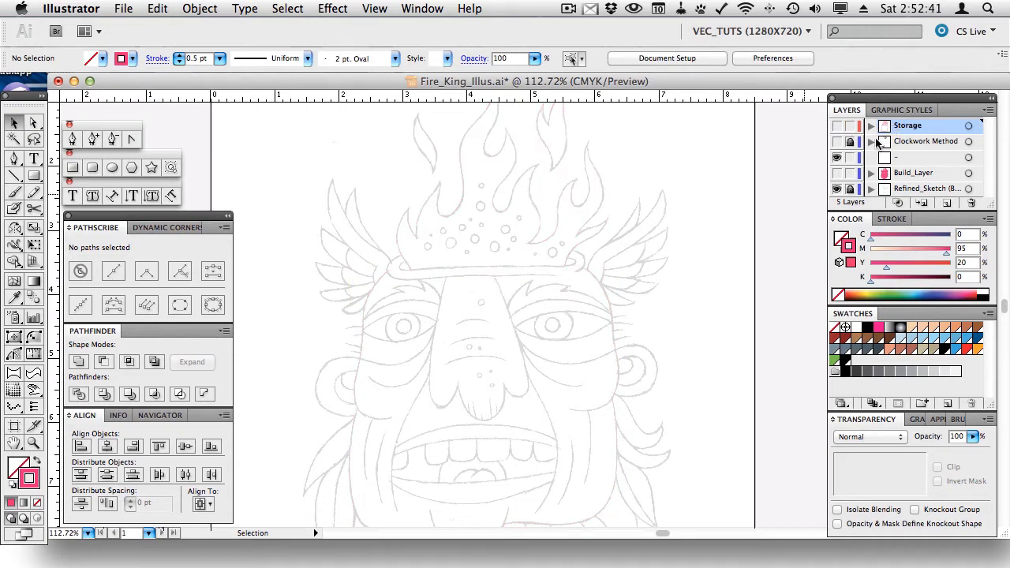
left_click(836, 173)
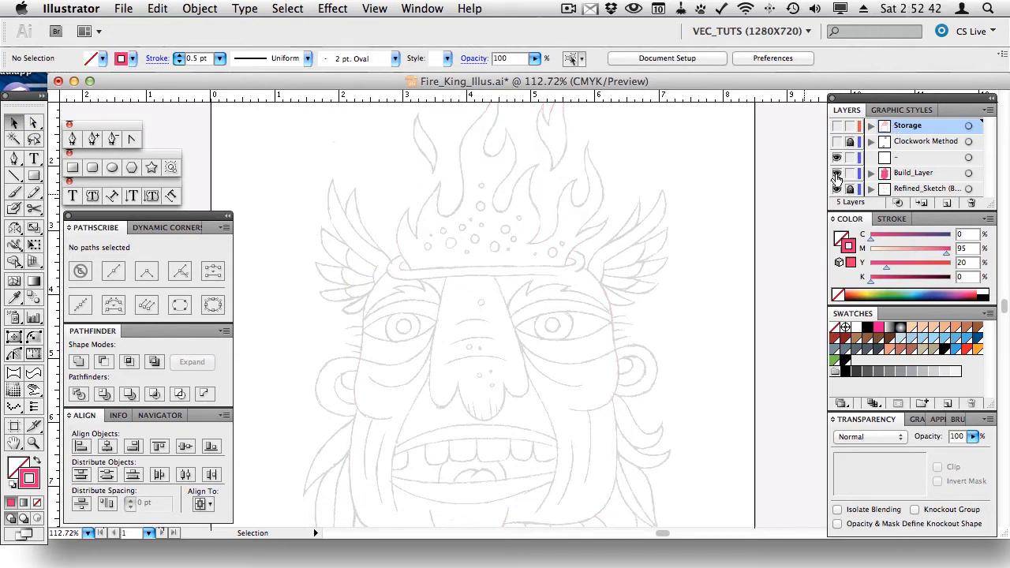
left_click(657, 235)
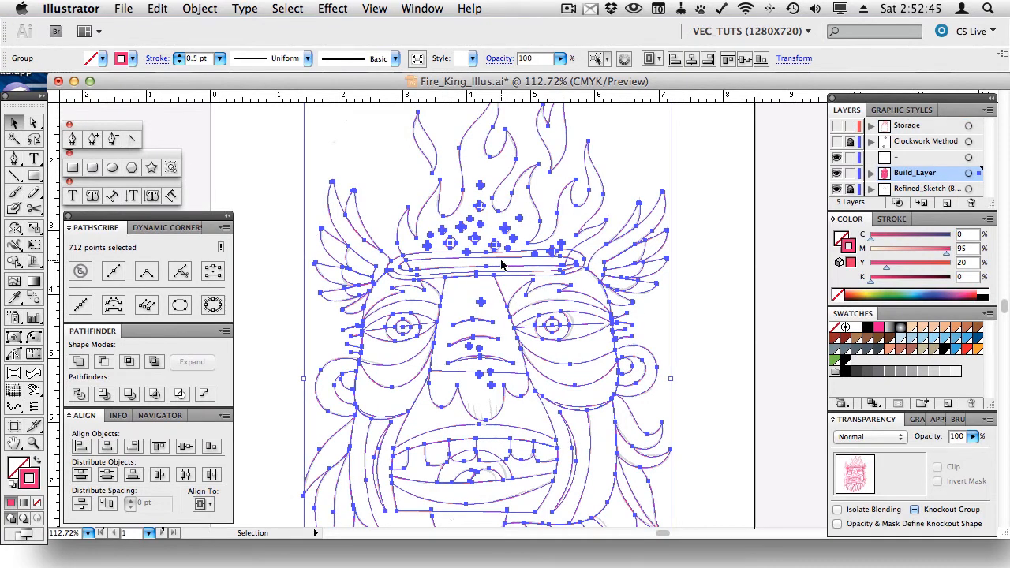
left_click_drag(978, 178, 976, 134)
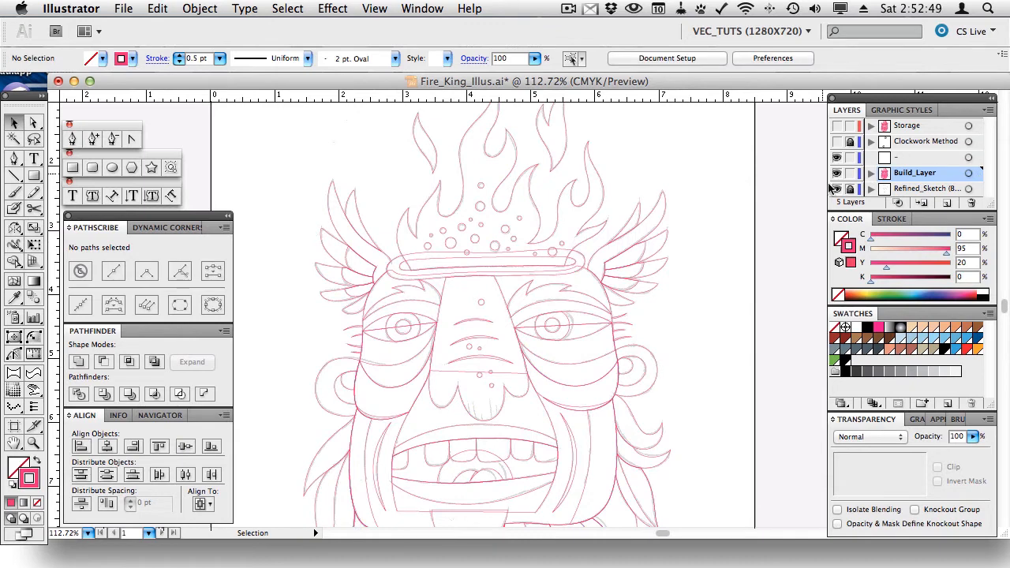
Step: Check the copied linework by viewing Storage alone, then return to Build_Layer with Storage hidden
left_click(837, 173)
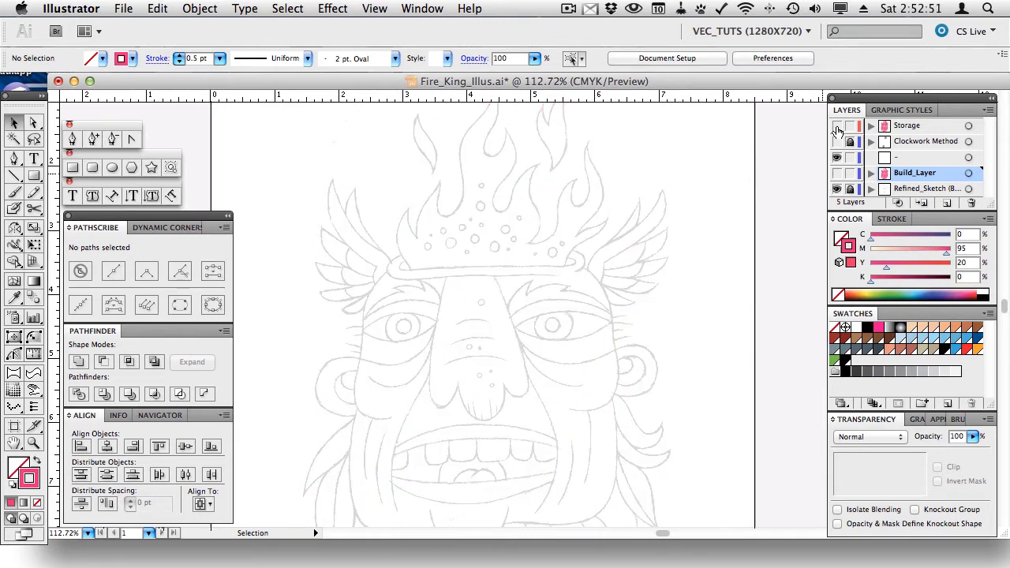
left_click(837, 126)
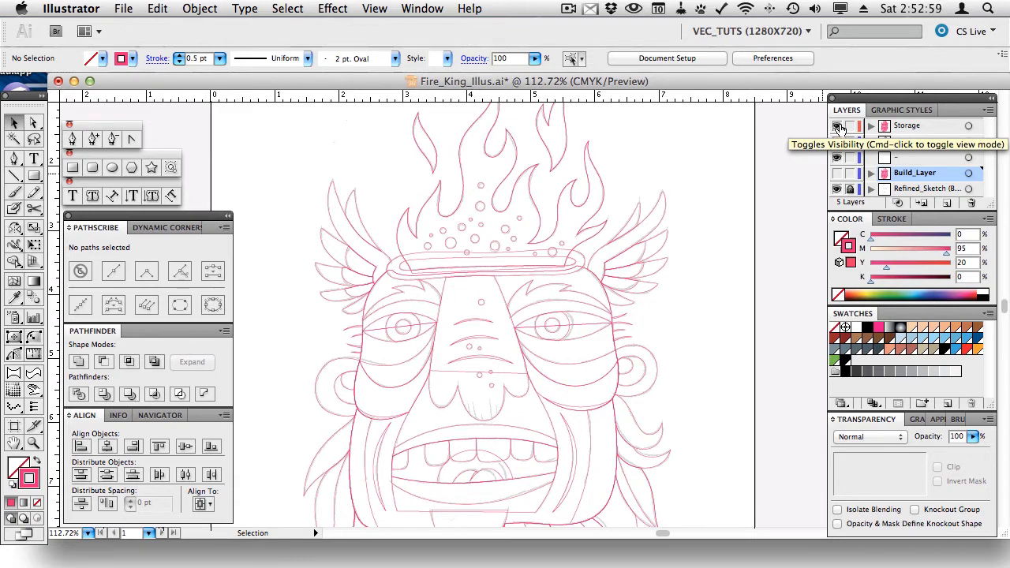
left_click(838, 126)
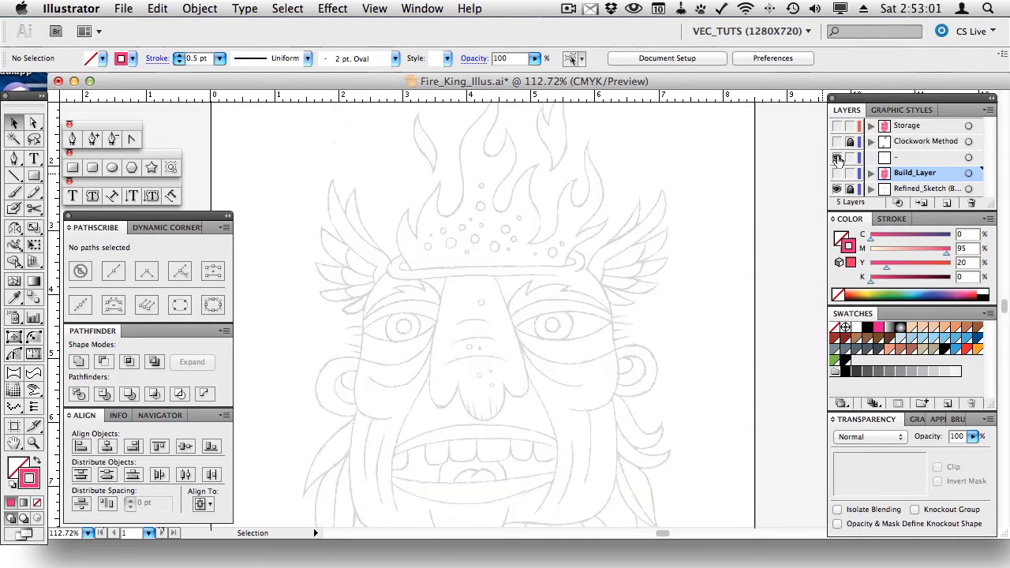
left_click(836, 173)
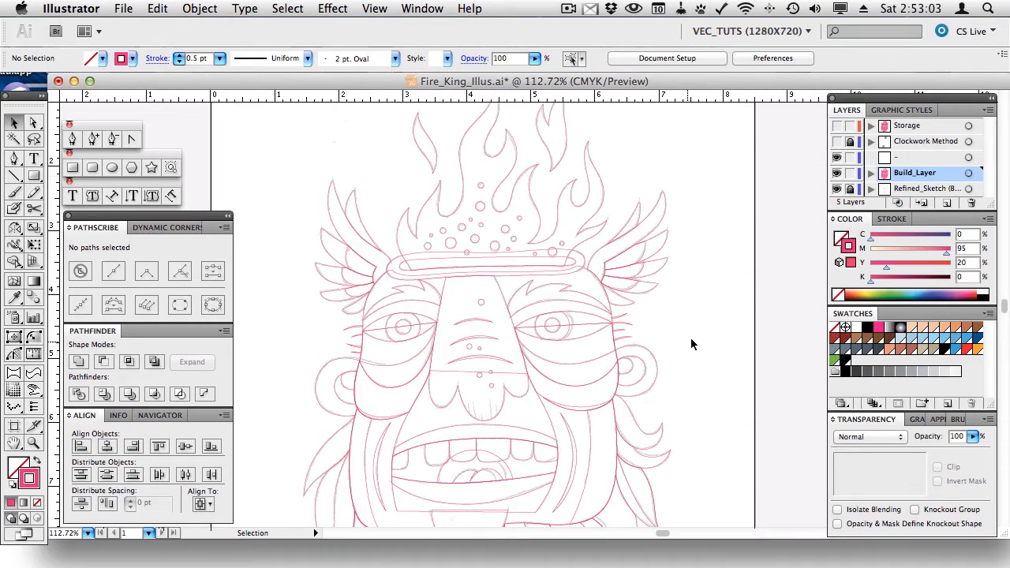
Step: Examine the face and beard linework on Build_Layer, selecting the beard paths and clearing the selection
scroll(532, 297, "down", 5)
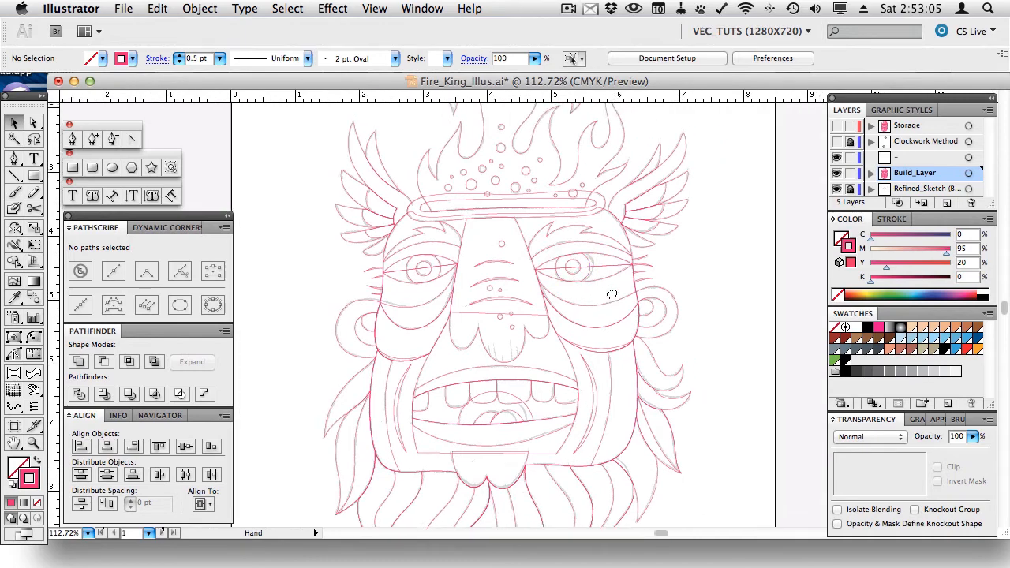
left_click_drag(494, 388, 516, 390)
scroll(574, 392, "down", 3)
left_click_drag(714, 382, 393, 486)
left_click_drag(579, 214, 575, 355)
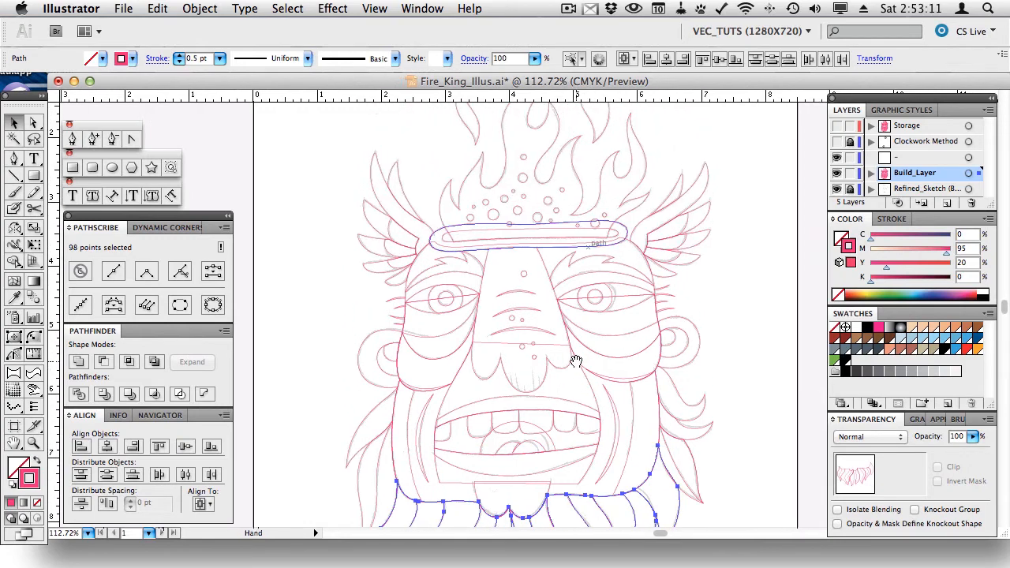
left_click(743, 312)
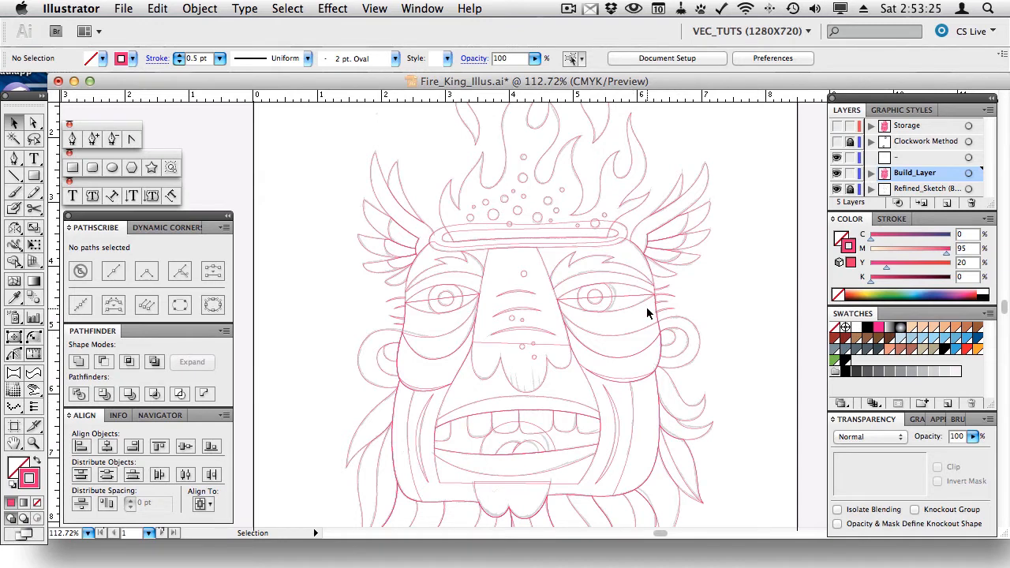
Step: Rename the empty layer above Build_Layer to Flames
scroll(646, 305, "down", 3)
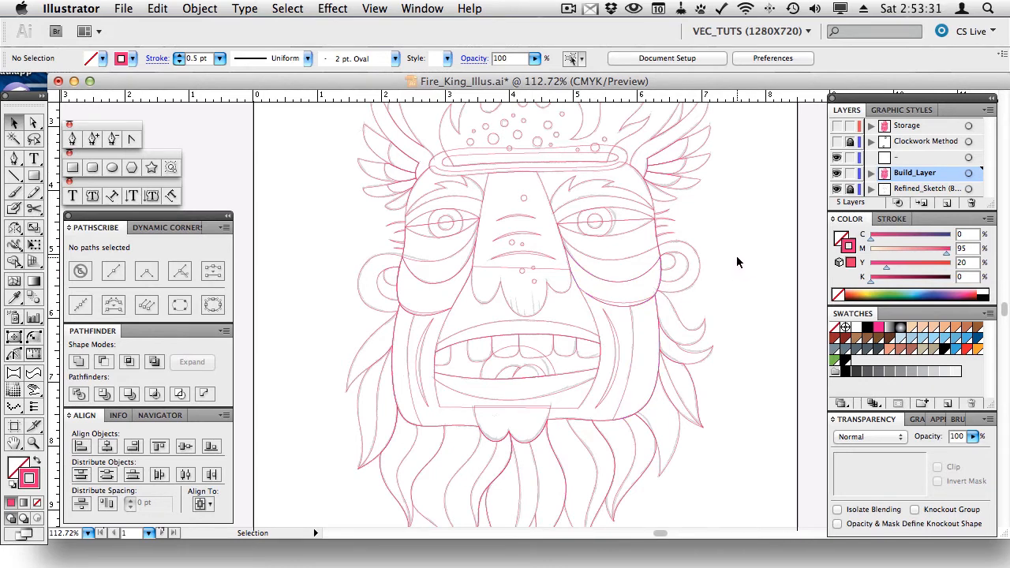
left_click(896, 161)
double_click(896, 161)
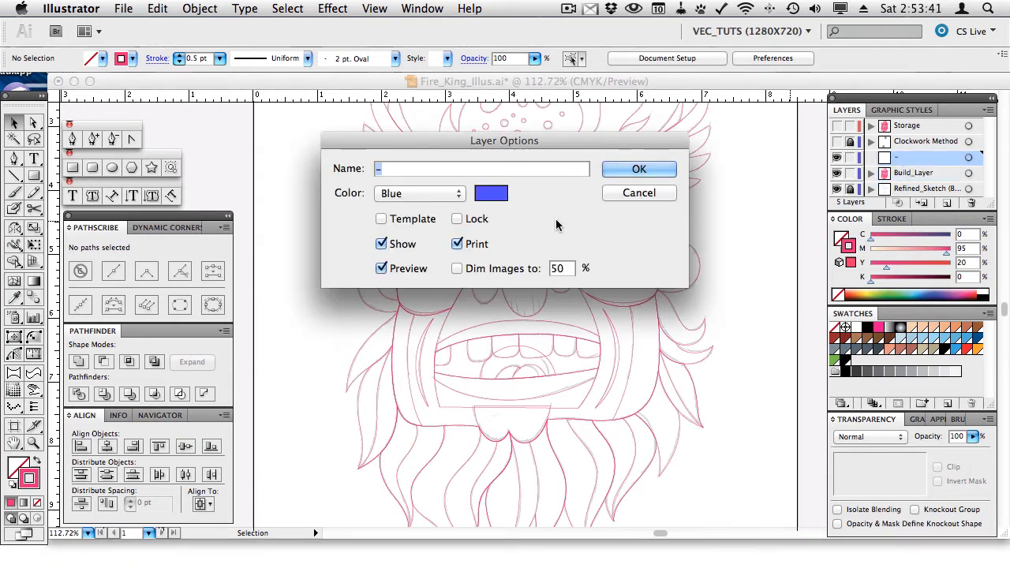
type("Flames")
key("Return")
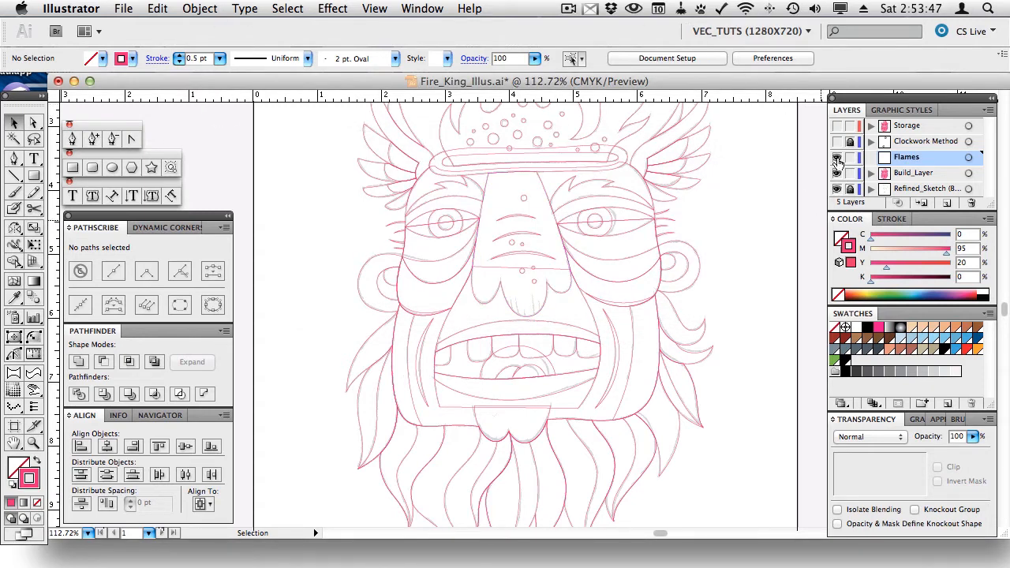
Step: Hide the Flames layer and move all the flame shapes above the head from Build_Layer onto it
scroll(733, 218, "up", 5)
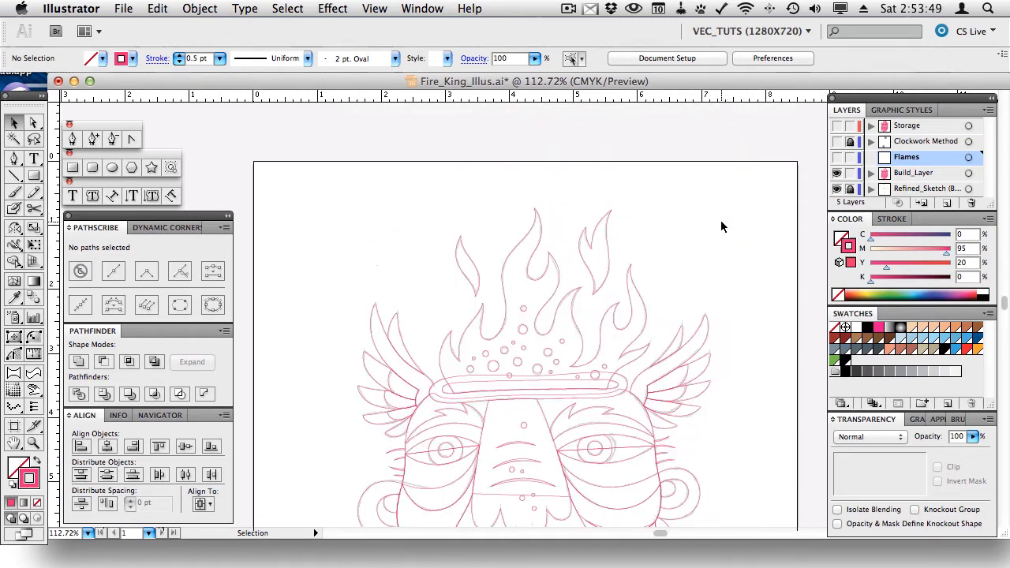
scroll(721, 226, "down", 3)
left_click_drag(426, 148, 673, 223)
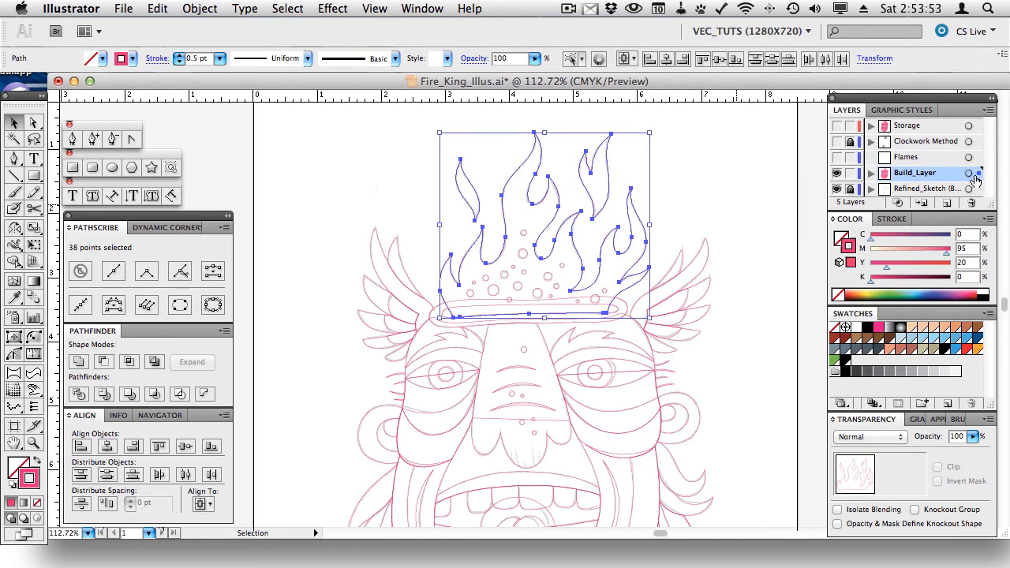
left_click_drag(977, 177, 978, 158)
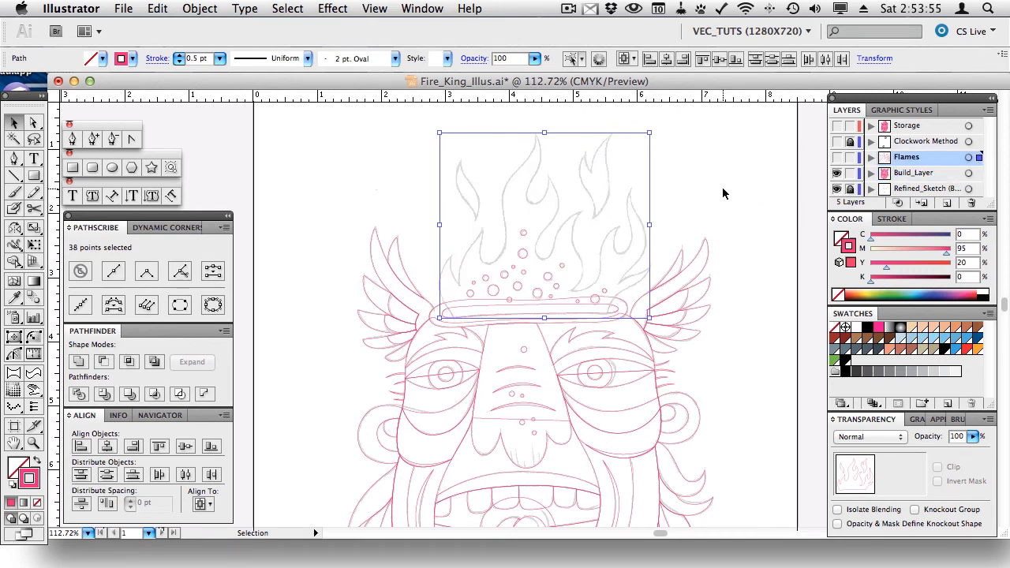
left_click(722, 192)
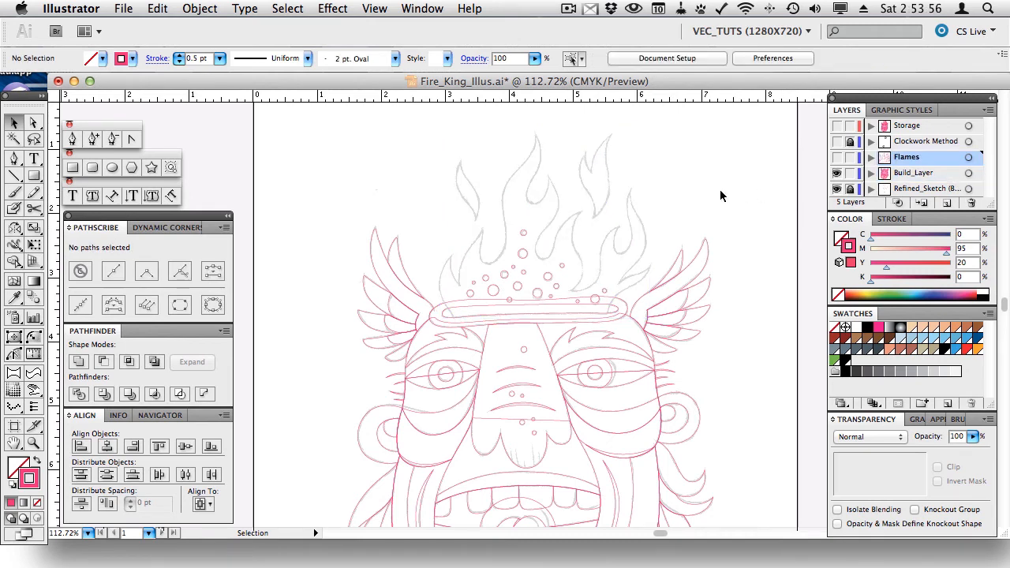
Step: Group the small circles above the headband, excluding the headband shapes, and move the group to the Flames layer
left_click(521, 252)
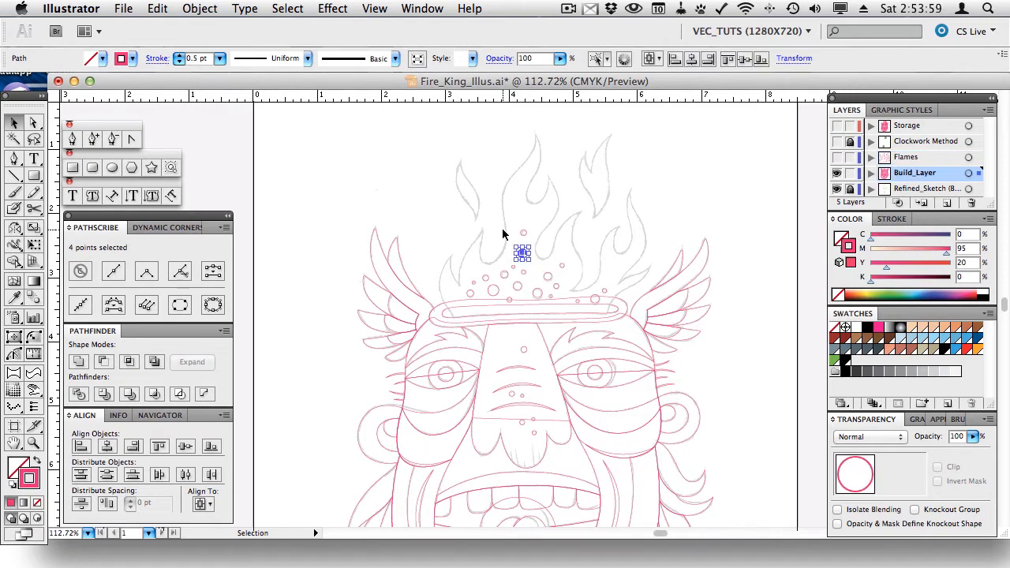
left_click_drag(429, 219, 606, 254)
left_click_drag(461, 217, 607, 310)
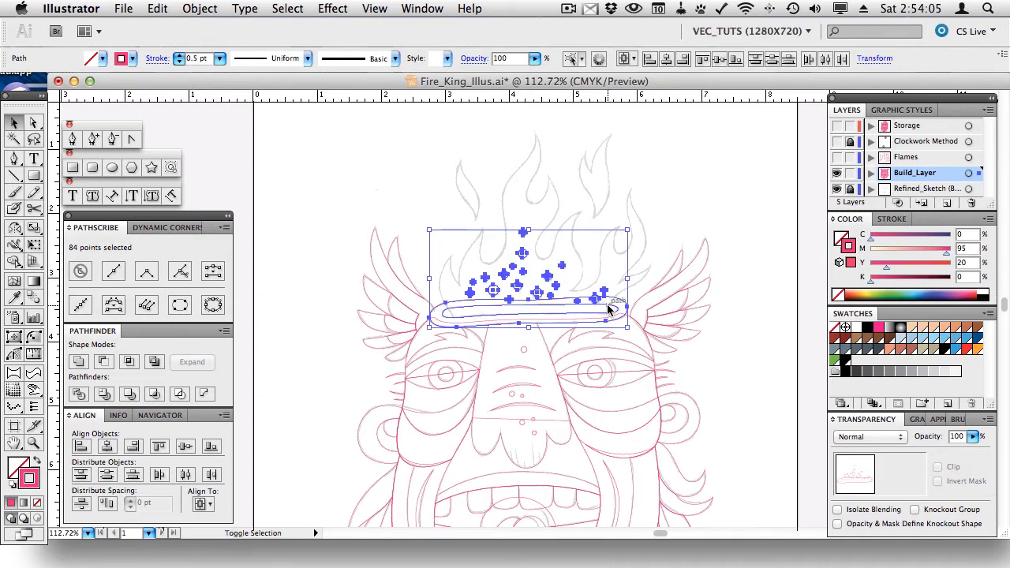
left_click(612, 304, "shift")
key("a")
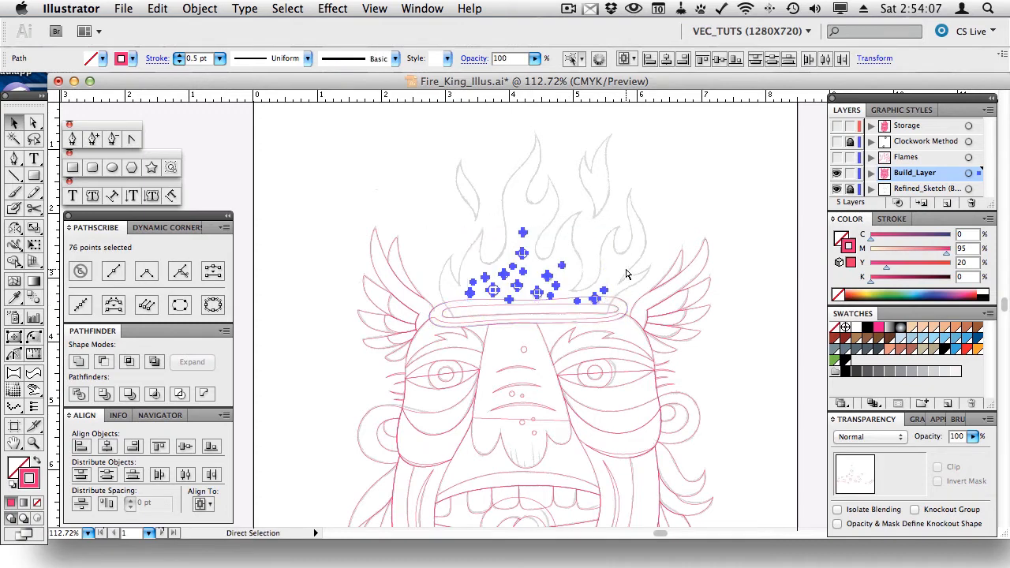
key("v")
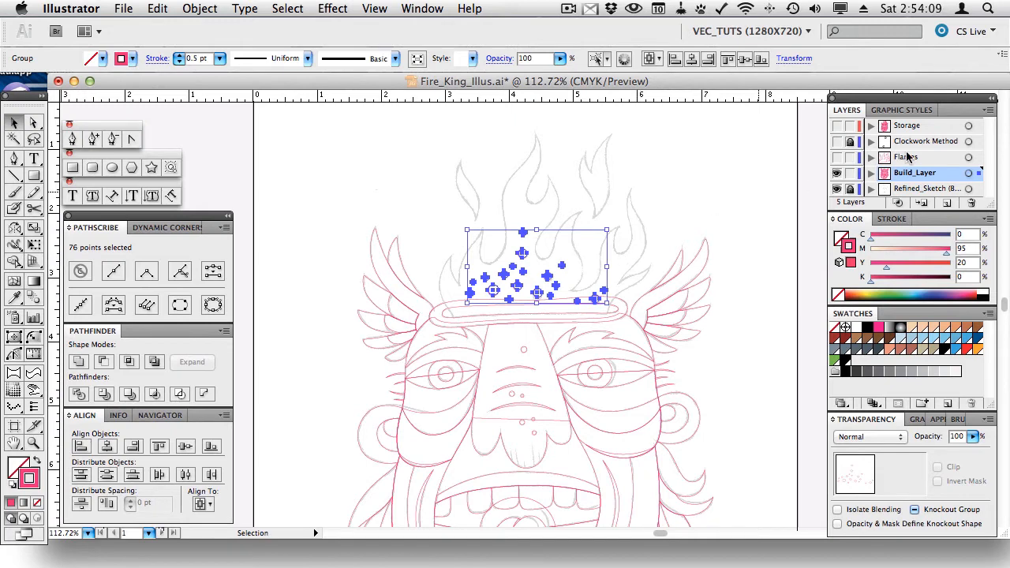
left_click_drag(978, 173, 978, 160)
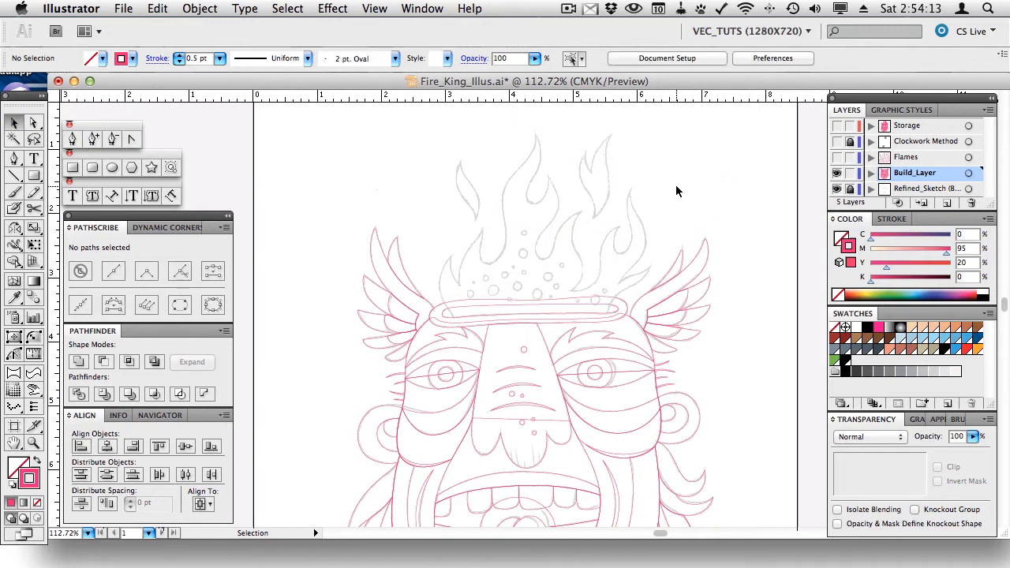
left_click_drag(766, 395, 762, 296)
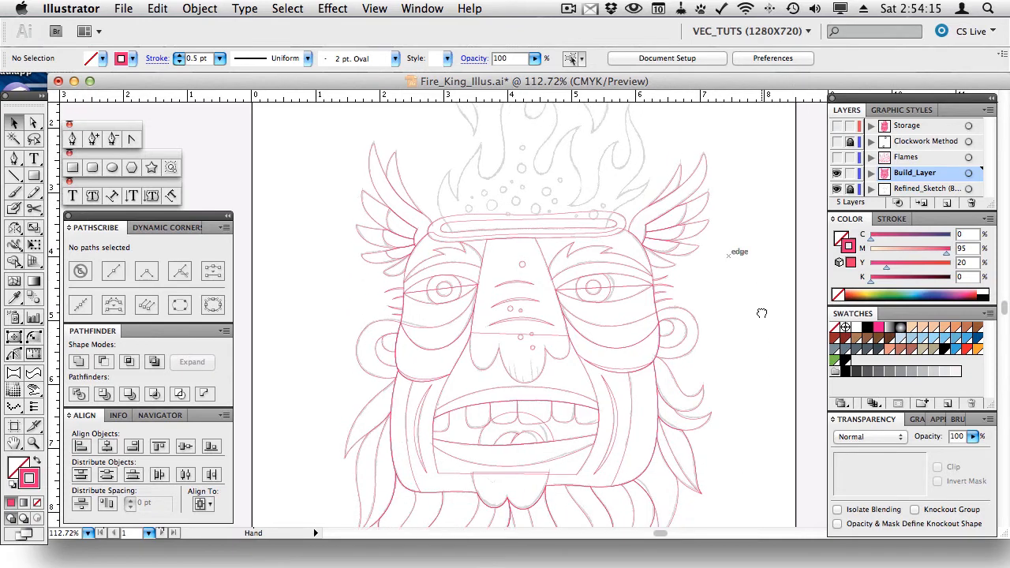
Step: Add a new layer directly above Build_Layer, name it Wings and set its layer color to Blue
left_click(947, 203)
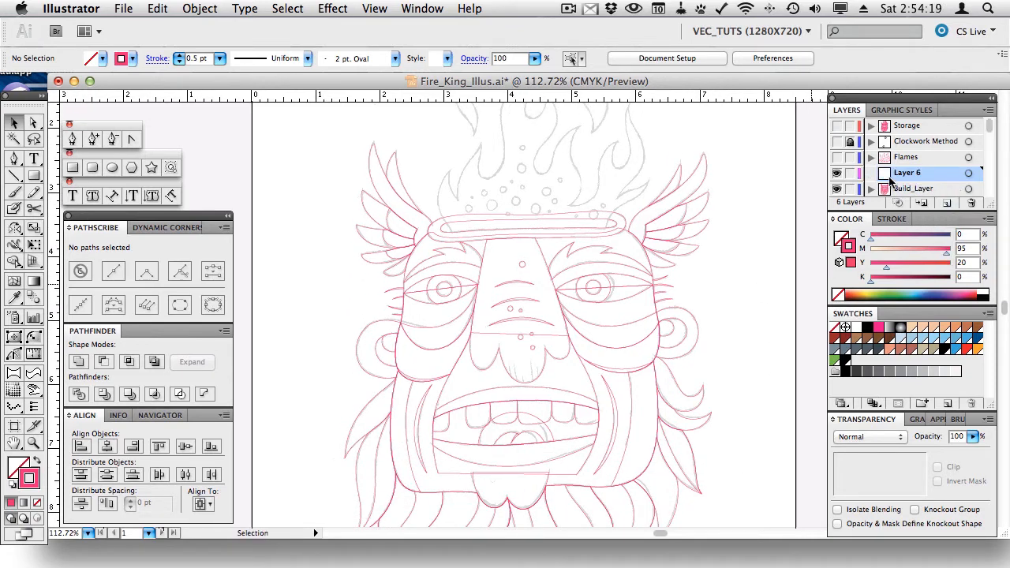
double_click(904, 178)
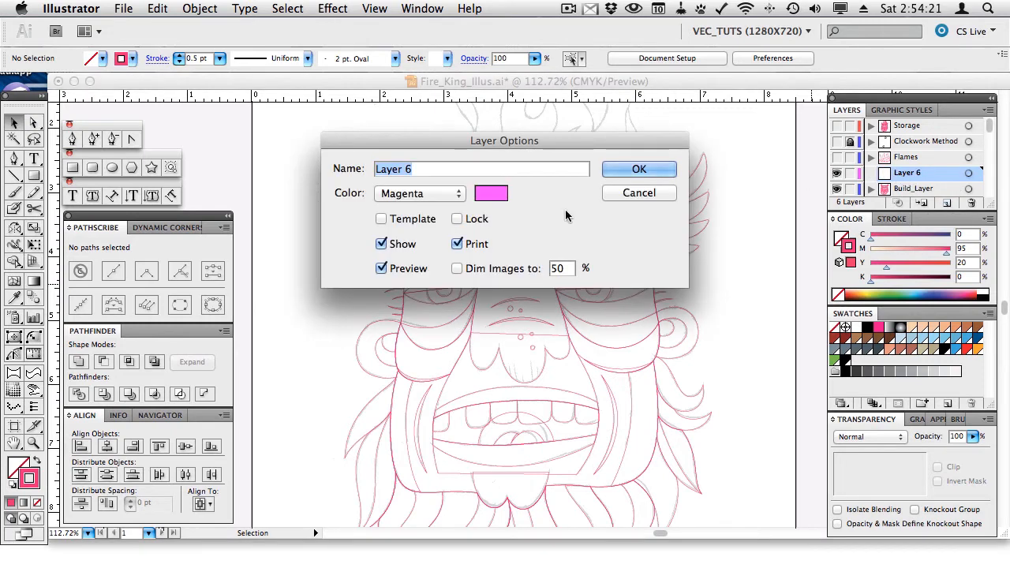
left_click(442, 201)
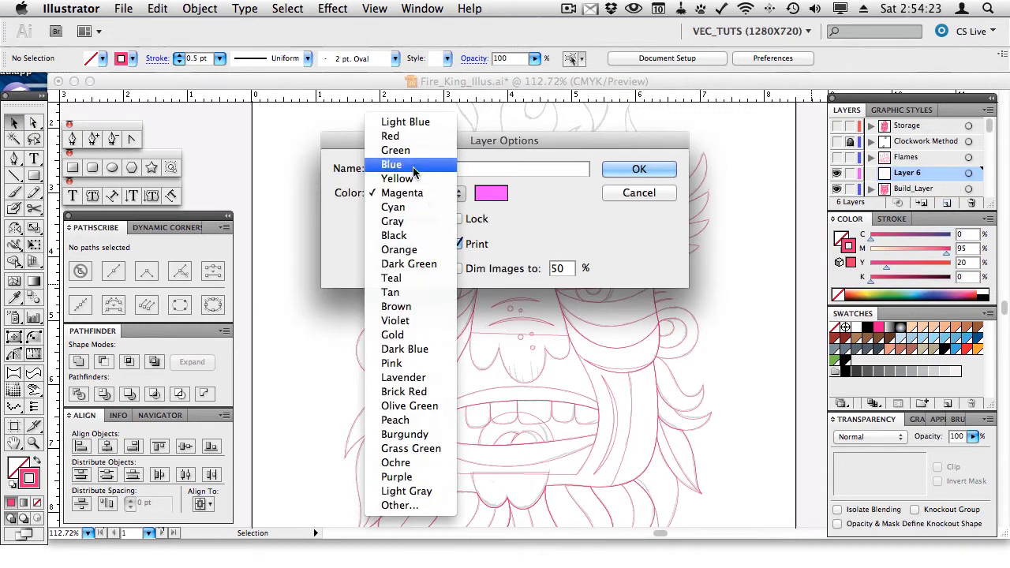
left_click(413, 168)
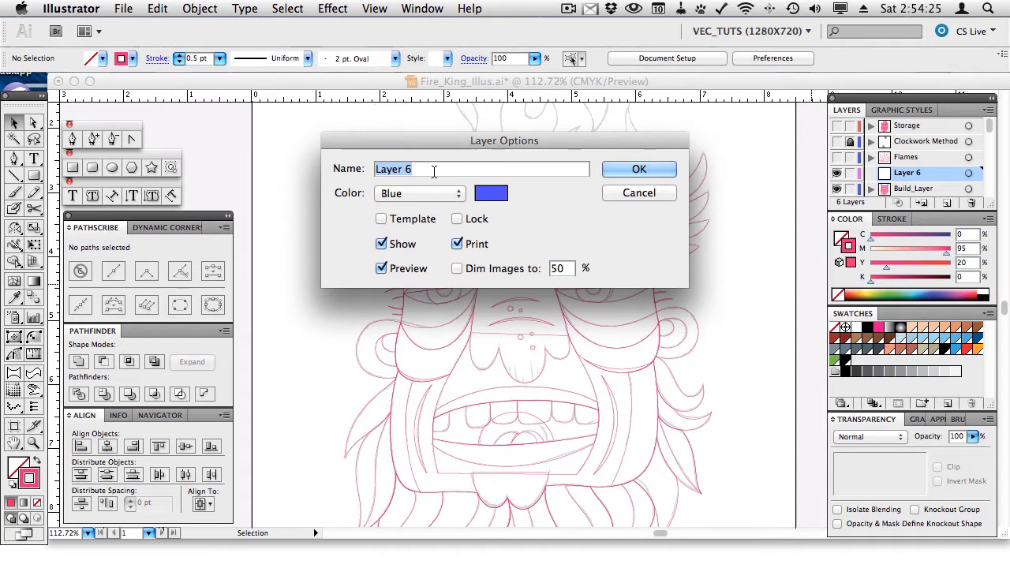
left_click_drag(367, 168, 361, 299)
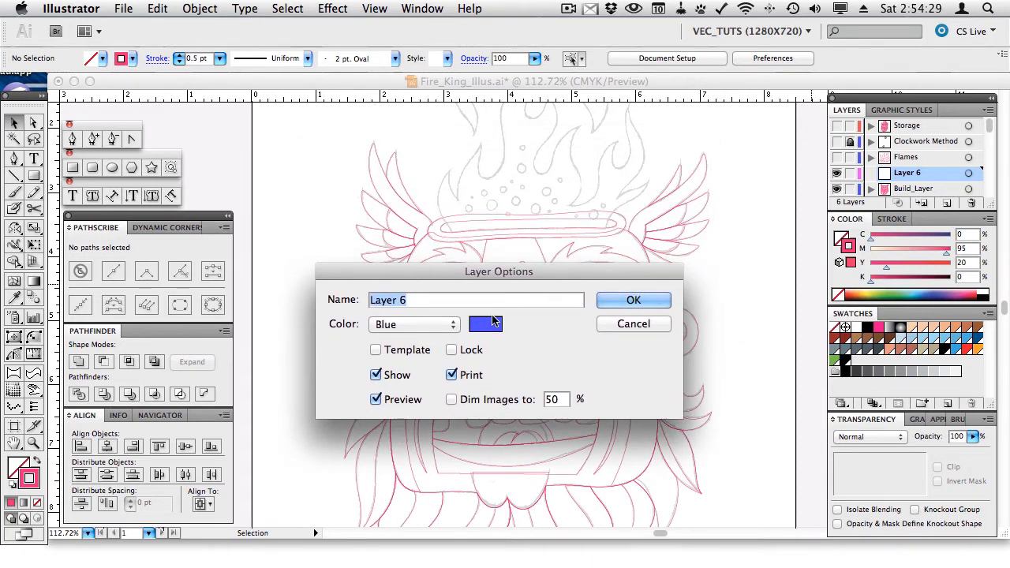
type("Wings")
key("Return")
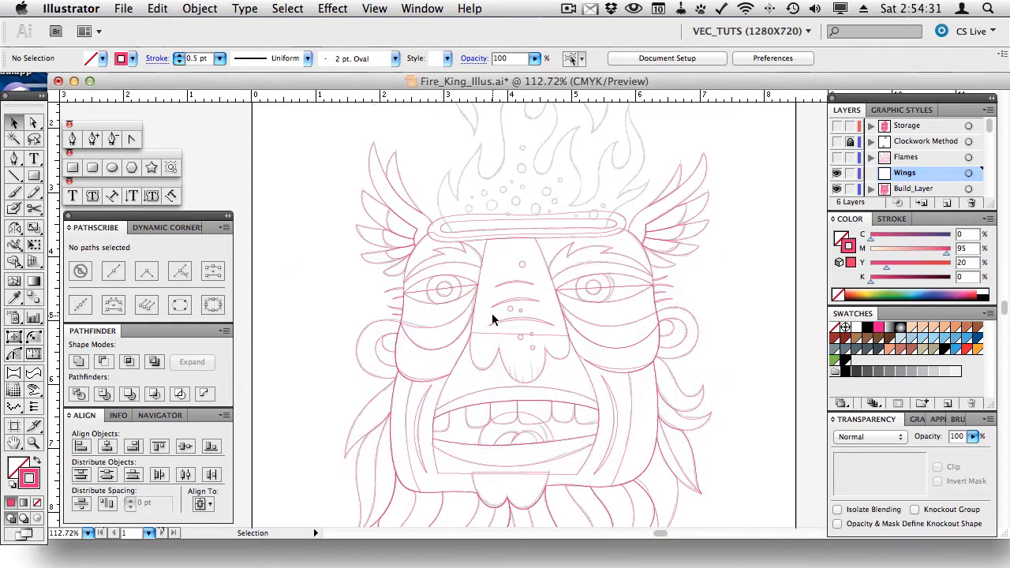
Step: Hide the Wings layer and move both wings beside the headband from Build_Layer onto it
left_click(836, 173)
left_click_drag(654, 159, 715, 256)
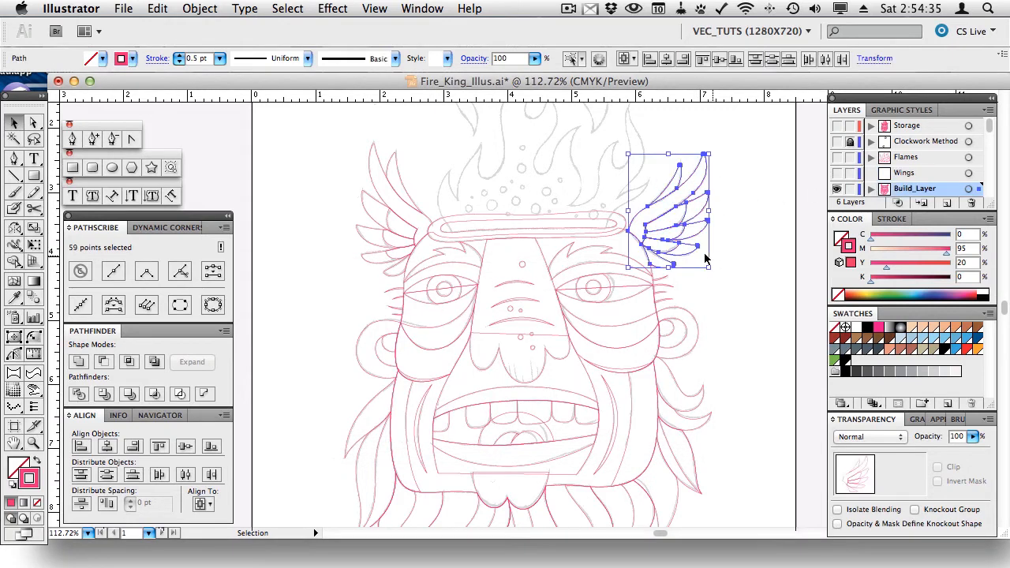
left_click_drag(316, 148, 404, 271)
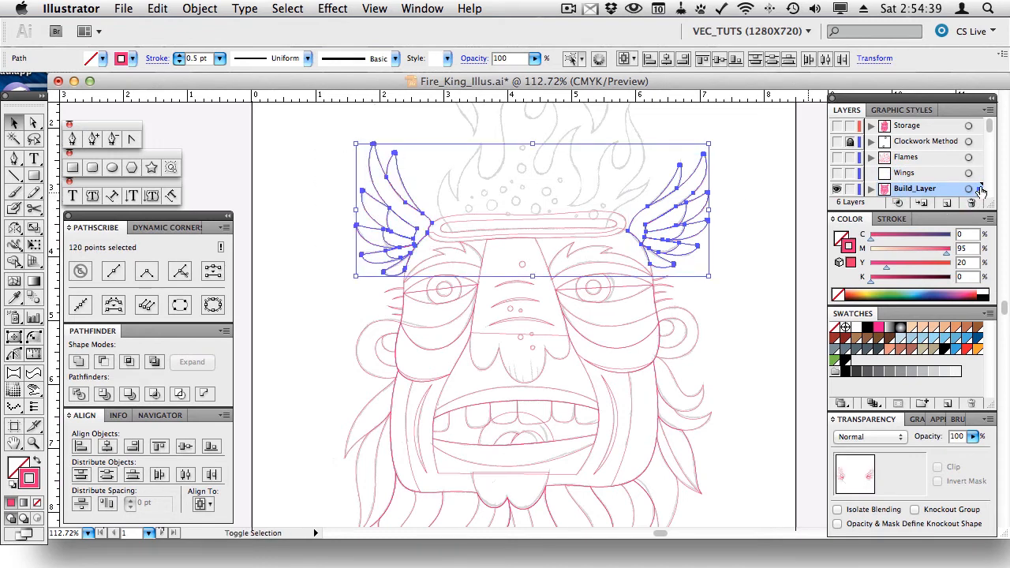
left_click_drag(977, 179, 978, 173)
left_click(739, 220)
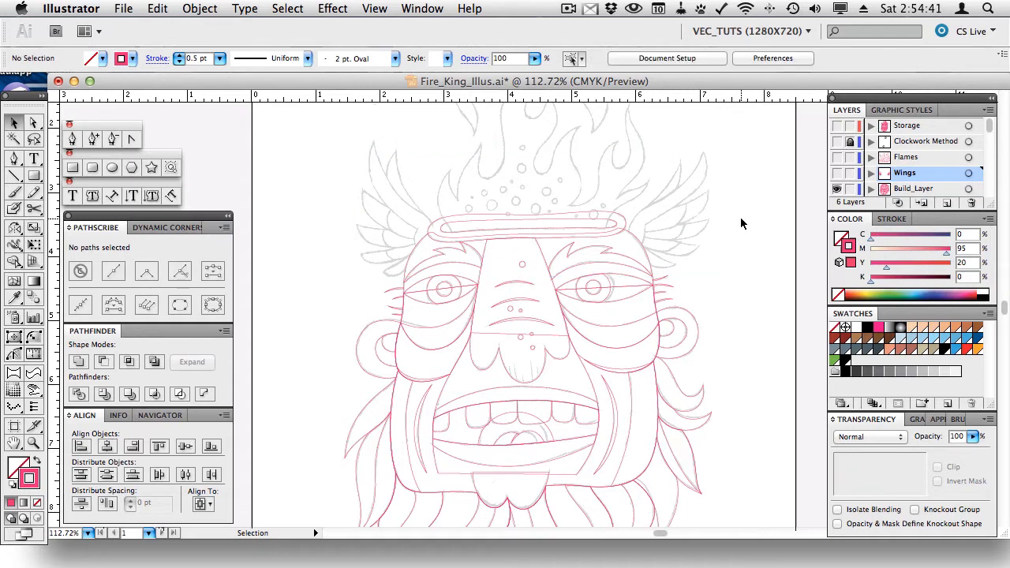
Step: Select all the beard shapes on Build_Layer, including the outermost strands on both sides of the face
left_click_drag(724, 260, 718, 214)
left_click_drag(727, 399, 731, 323)
left_click_drag(720, 282, 657, 411)
left_click_drag(622, 493, 317, 408)
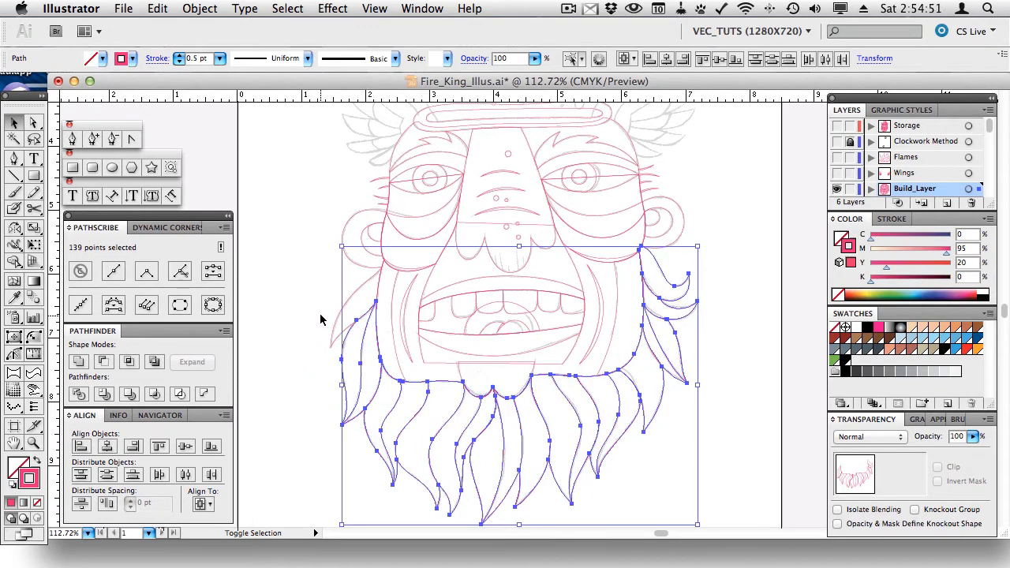
left_click(337, 338, "shift")
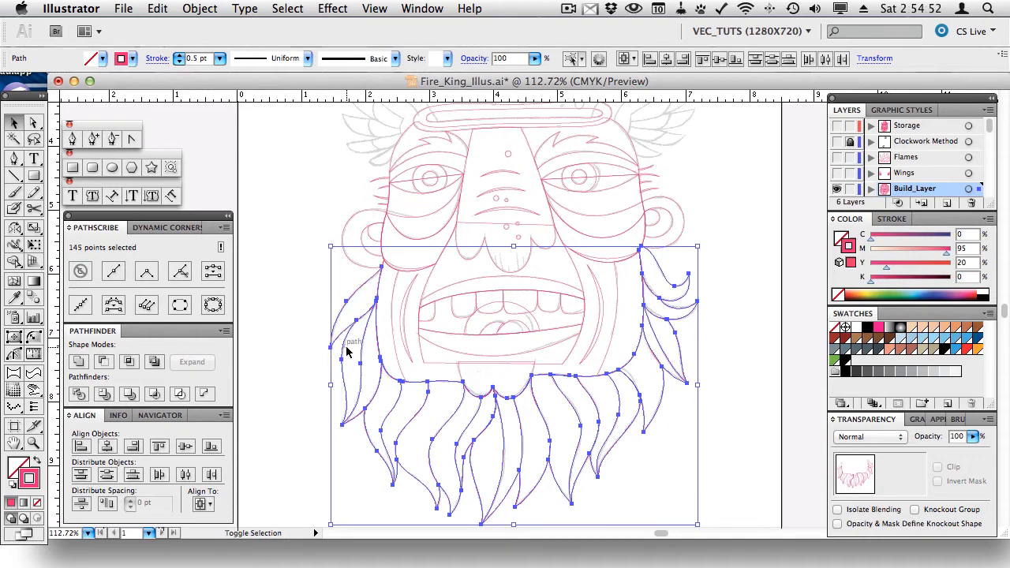
Step: Add a new layer above Build_Layer, name it Beard and set its layer color to Blue
left_click(946, 204)
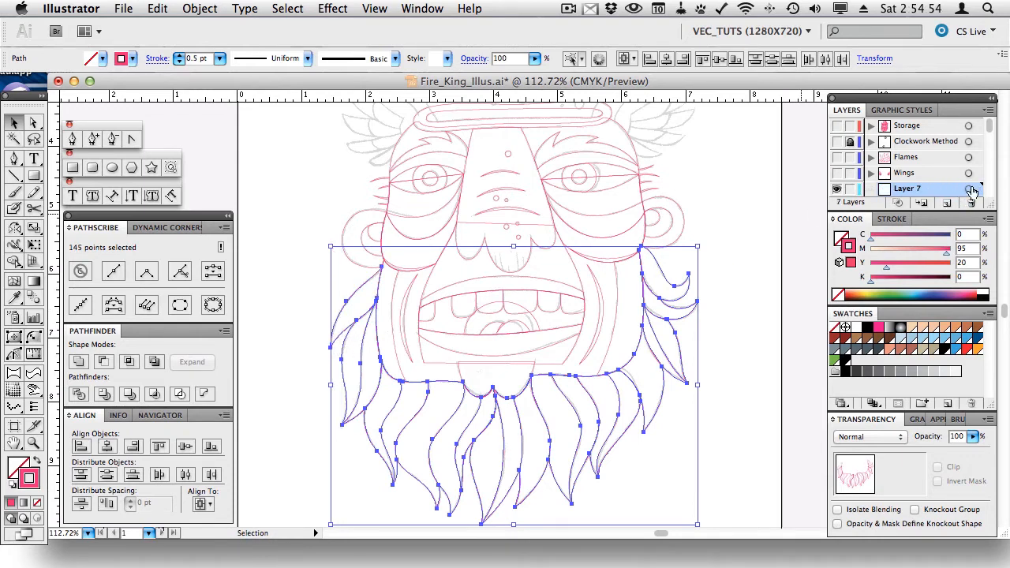
double_click(921, 190)
left_click(418, 193)
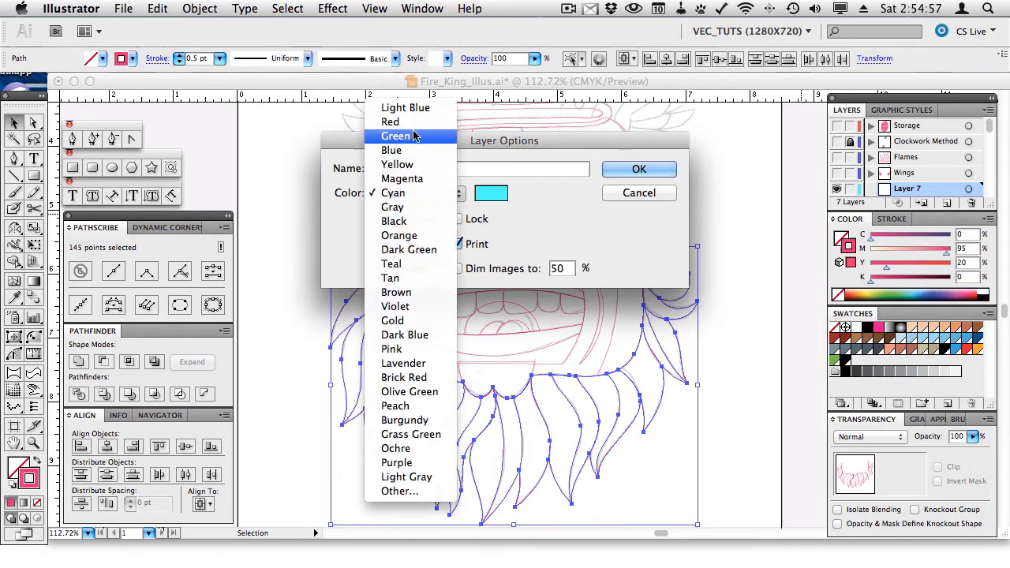
left_click(395, 150)
type("Beard")
key("Return")
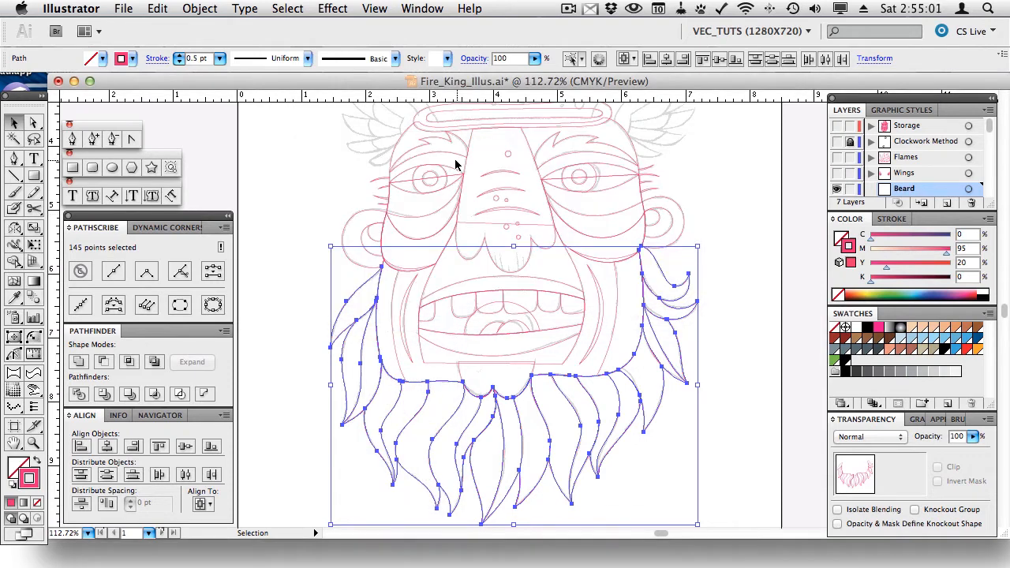
Step: Move the selected beard shapes from Build_Layer to the Beard layer and hide that layer
scroll(914, 181, "down", 2)
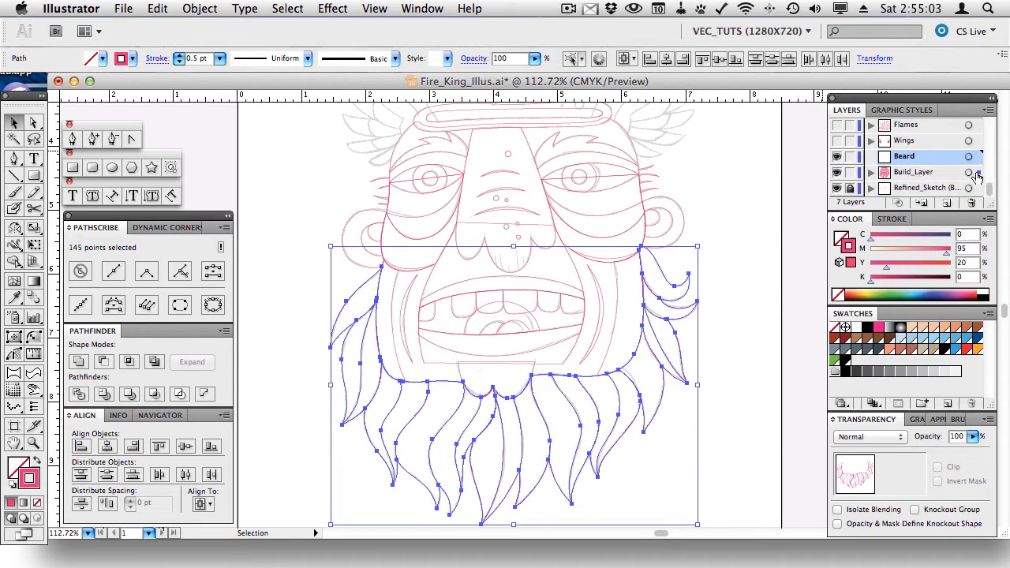
left_click_drag(977, 174, 978, 157)
left_click(836, 157)
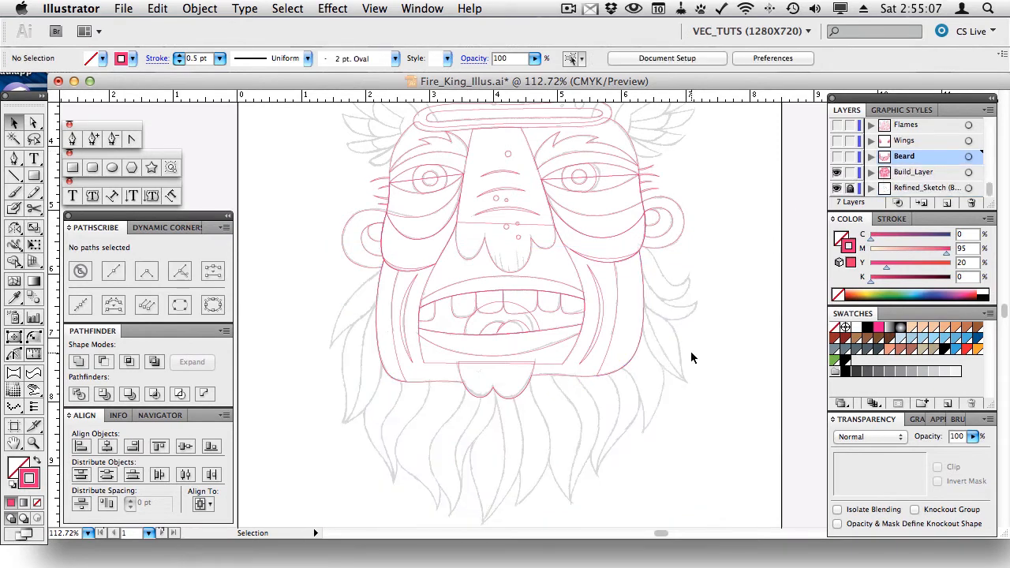
Step: Check the separated artwork by toggling the visibility of Build_Layer, Beard and Wings, leaving only Build_Layer shown above the sketch
scroll(691, 358, "up", 3)
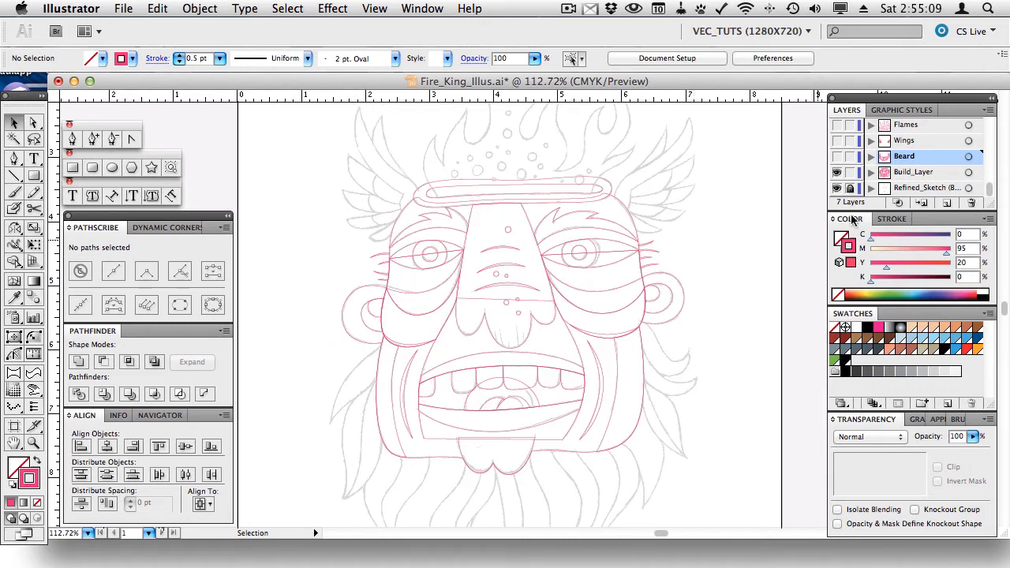
left_click(836, 172)
left_click(836, 157)
left_click(836, 158)
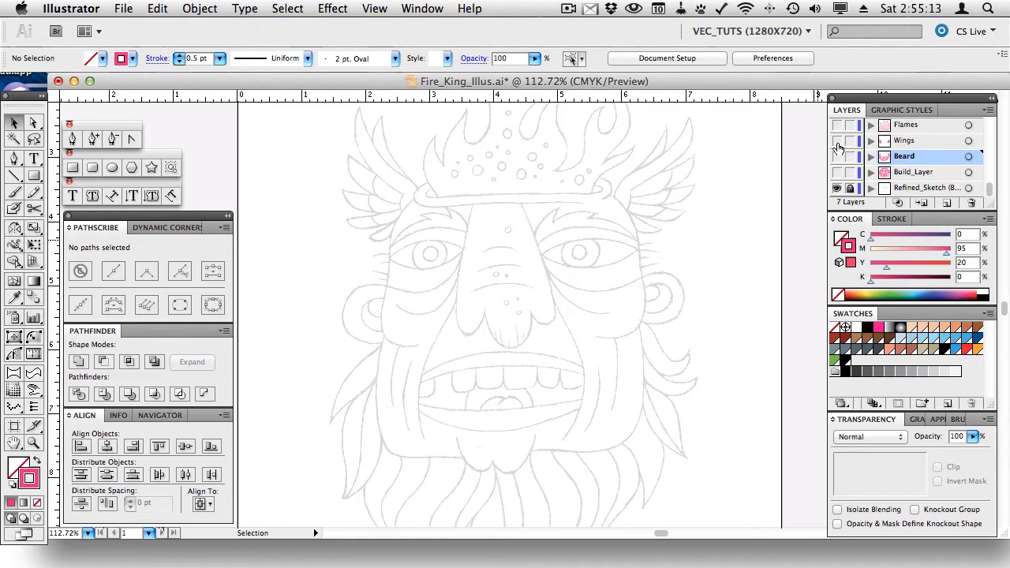
left_click(836, 142)
left_click(836, 142)
left_click(836, 172)
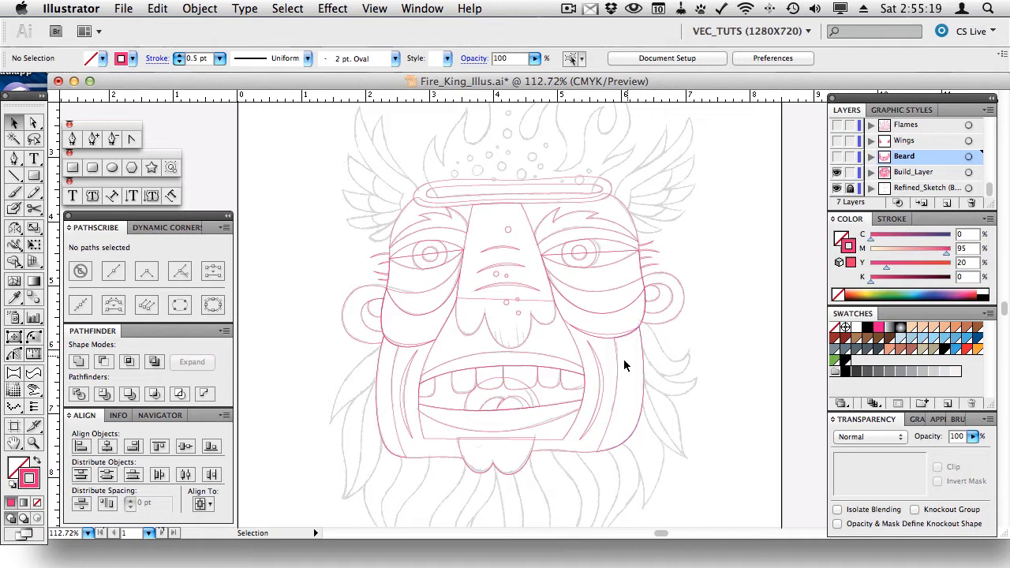
Step: Select the pupils, irises and eye outlines of both eyes together on Build_Layer
left_click(433, 251)
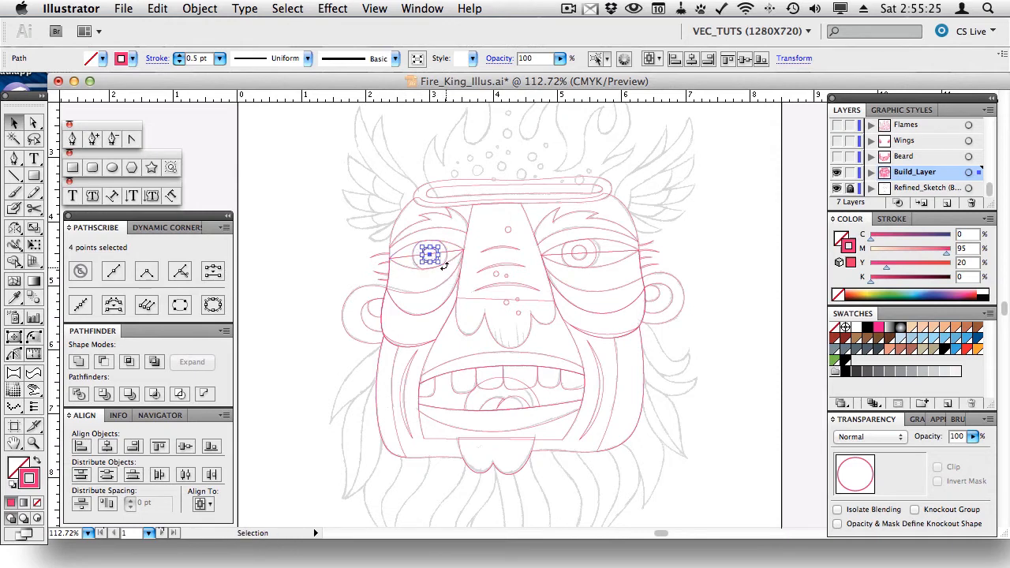
left_click(583, 246)
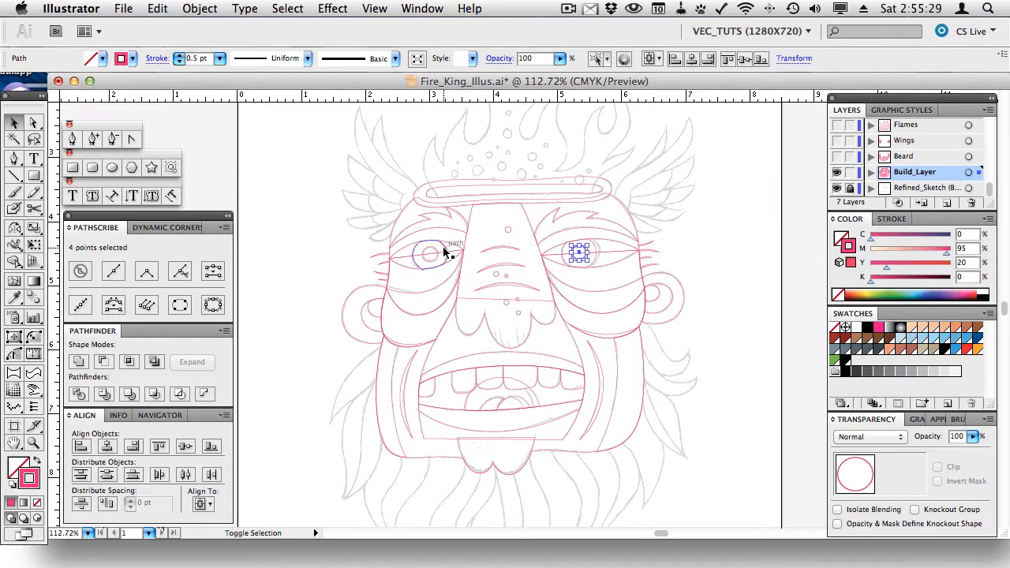
left_click(422, 255, "shift")
left_click(410, 258, "shift")
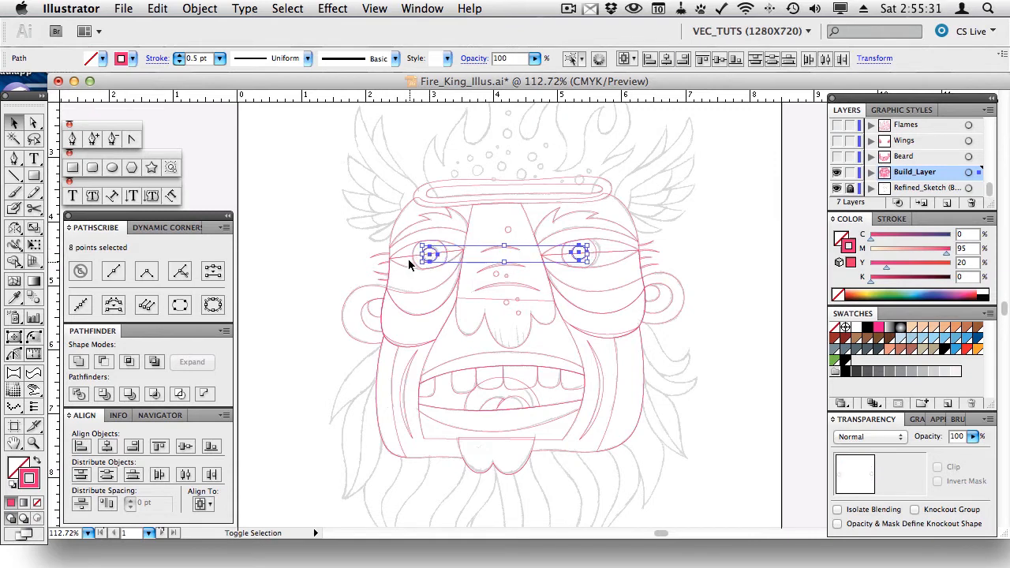
left_click(544, 268, "shift")
left_click(565, 259, "shift")
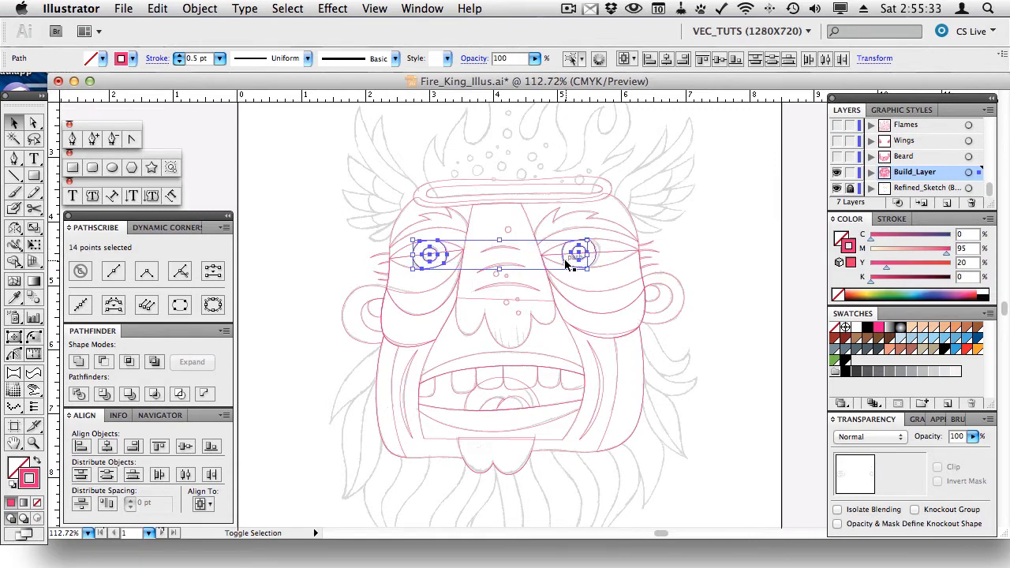
left_click(458, 257, "shift")
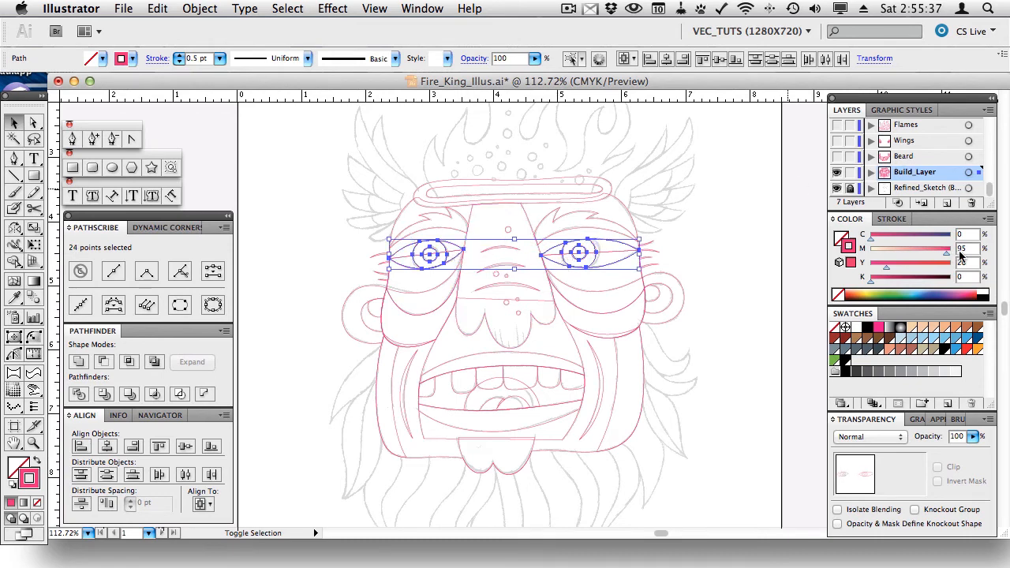
Step: Add a new layer above Beard, name it Eyes / Nose / Ears and set its layer color to Blue
left_click(947, 203)
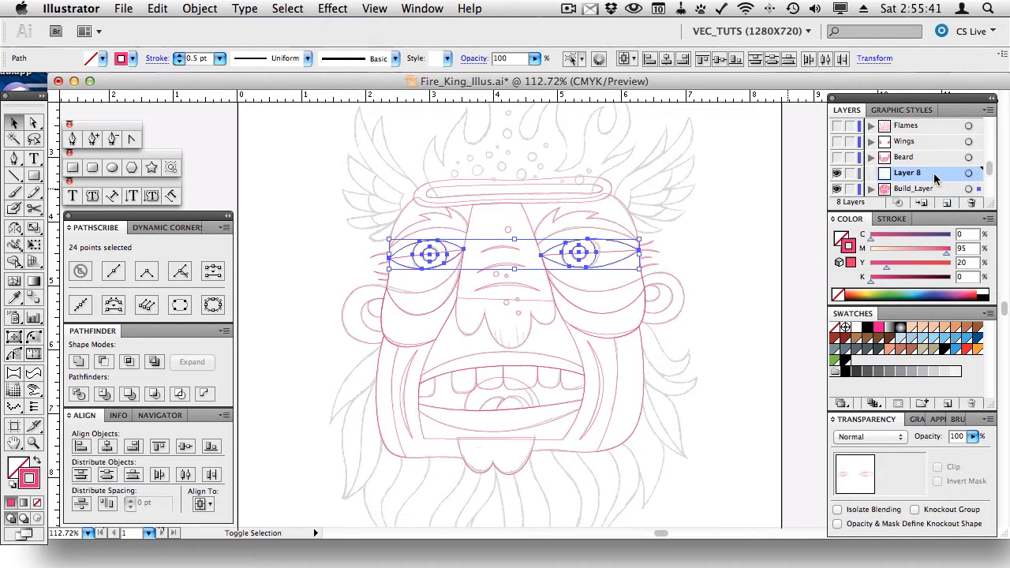
left_click_drag(936, 168, 935, 157)
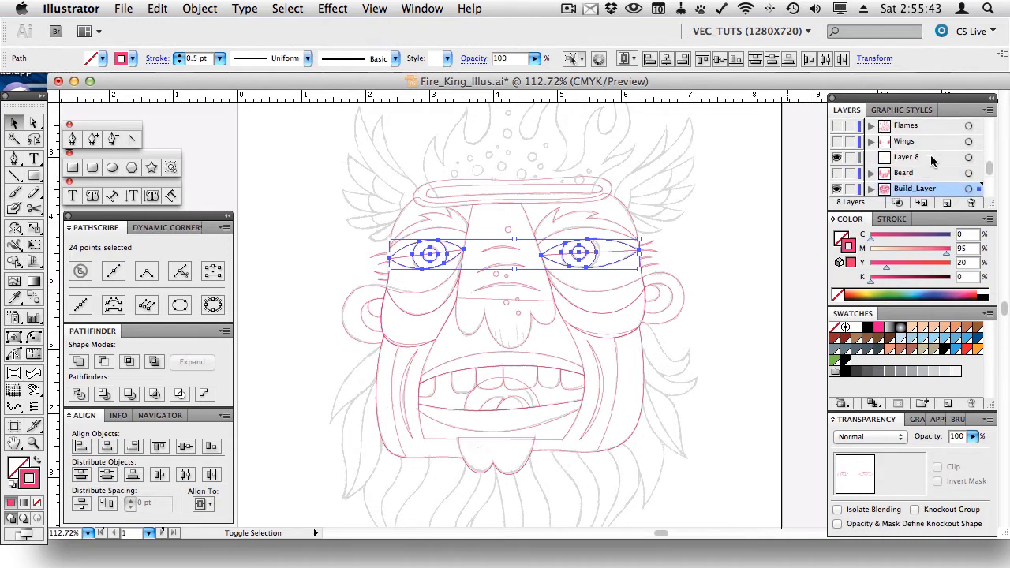
double_click(914, 159)
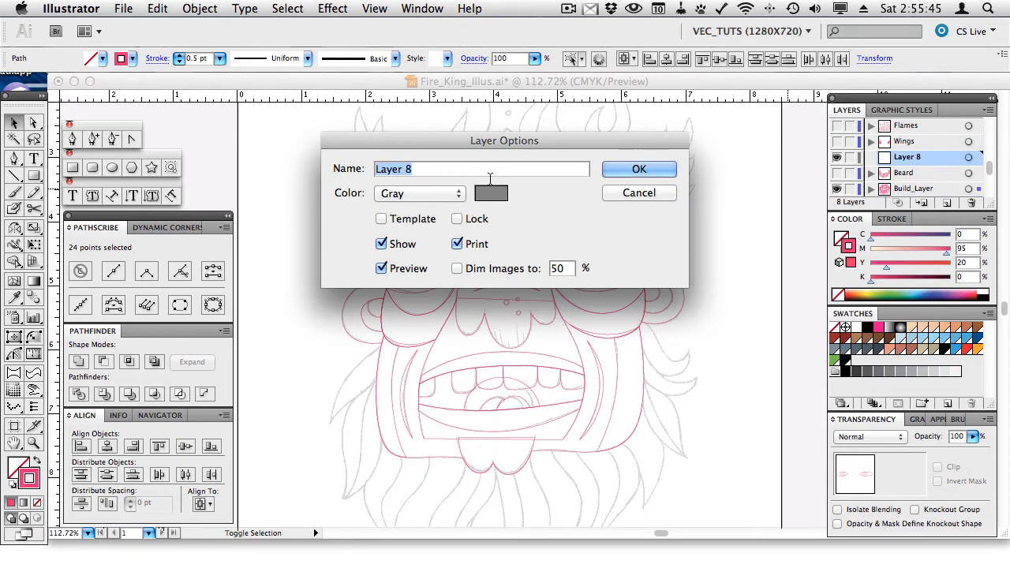
type("Eyes / Nose")
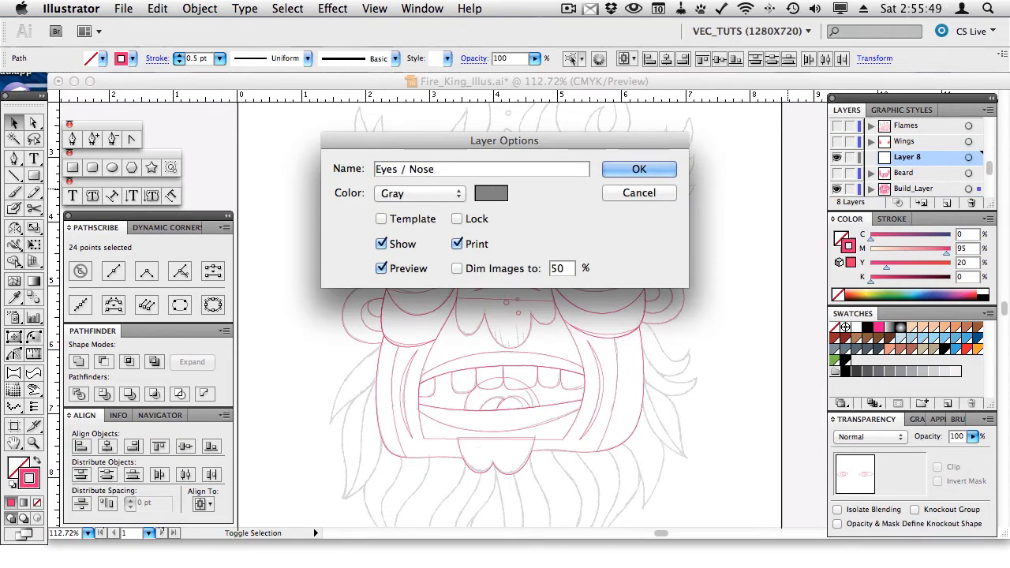
type(" / Ears")
left_click(439, 198)
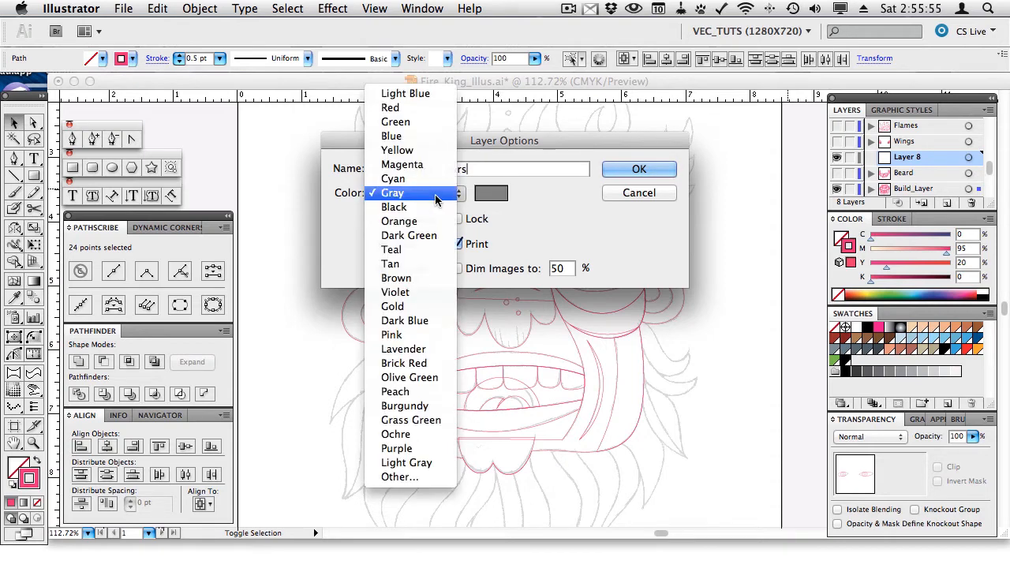
left_click(433, 137)
left_click(650, 172)
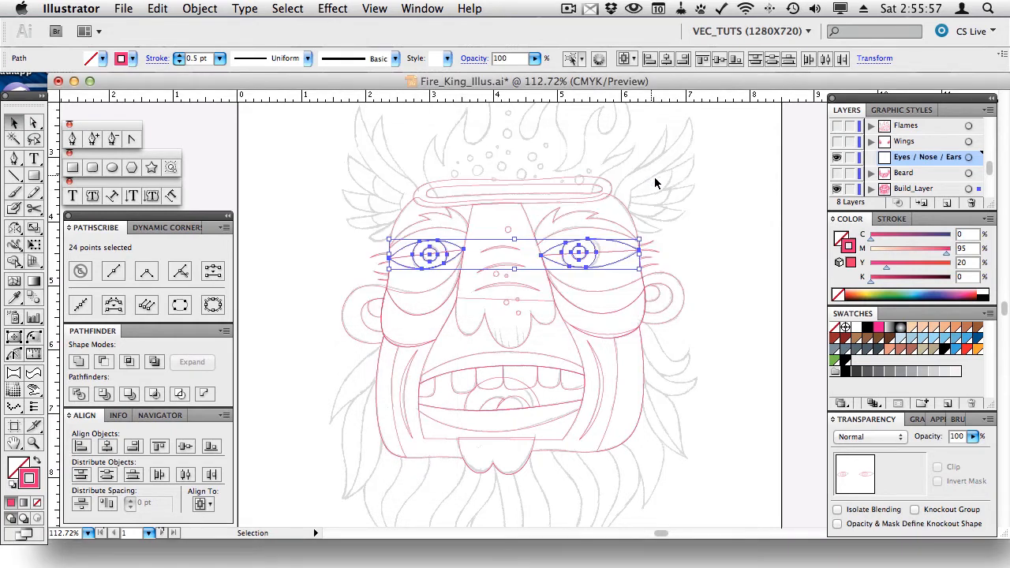
Step: Move the selected eye shapes to the Eyes / Nose / Ears layer, hide it, and move both ears' shapes onto it
left_click_drag(978, 189, 979, 157)
left_click(837, 158)
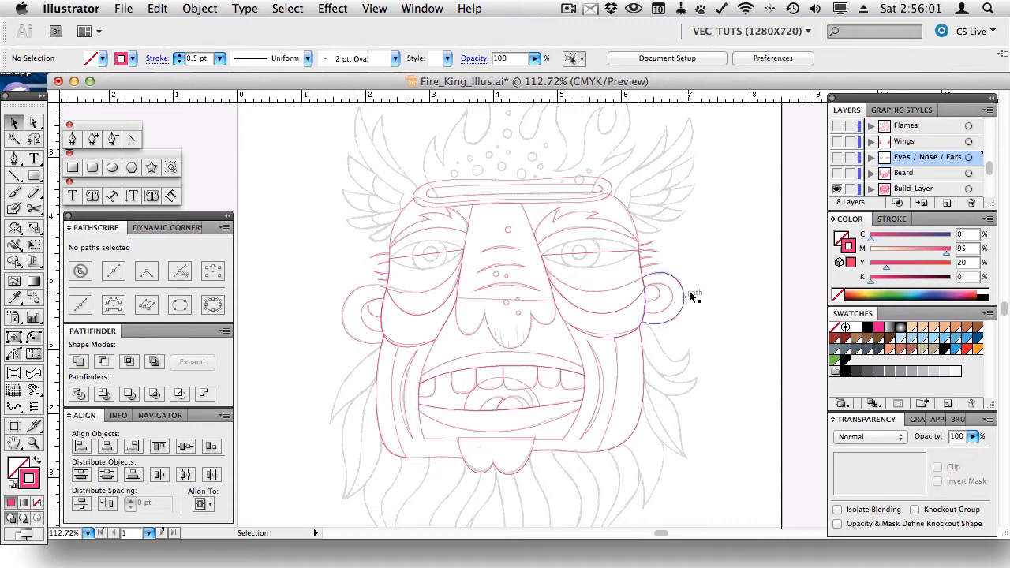
left_click_drag(698, 286, 647, 319)
left_click_drag(314, 290, 371, 323)
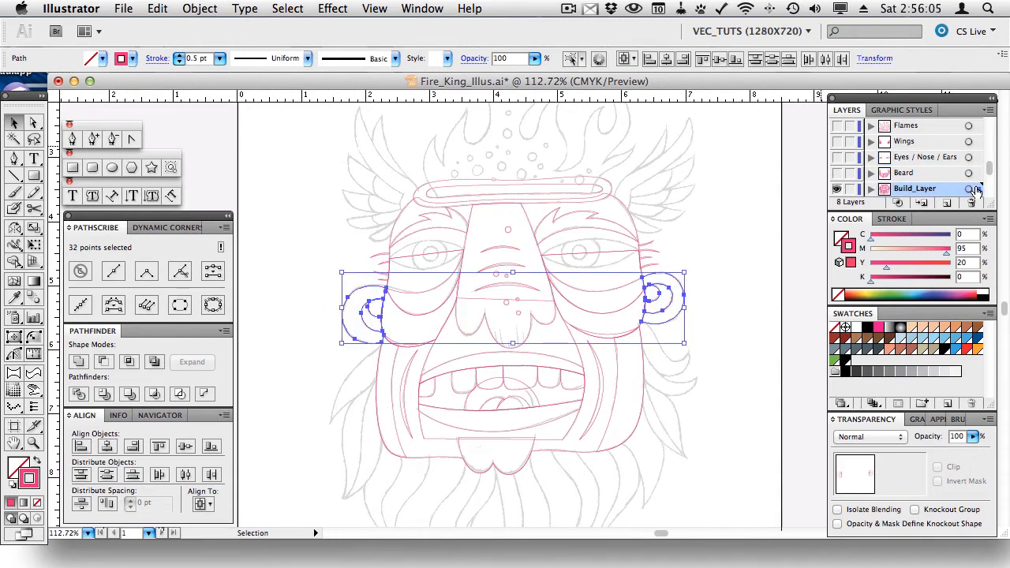
left_click_drag(976, 161, 976, 161)
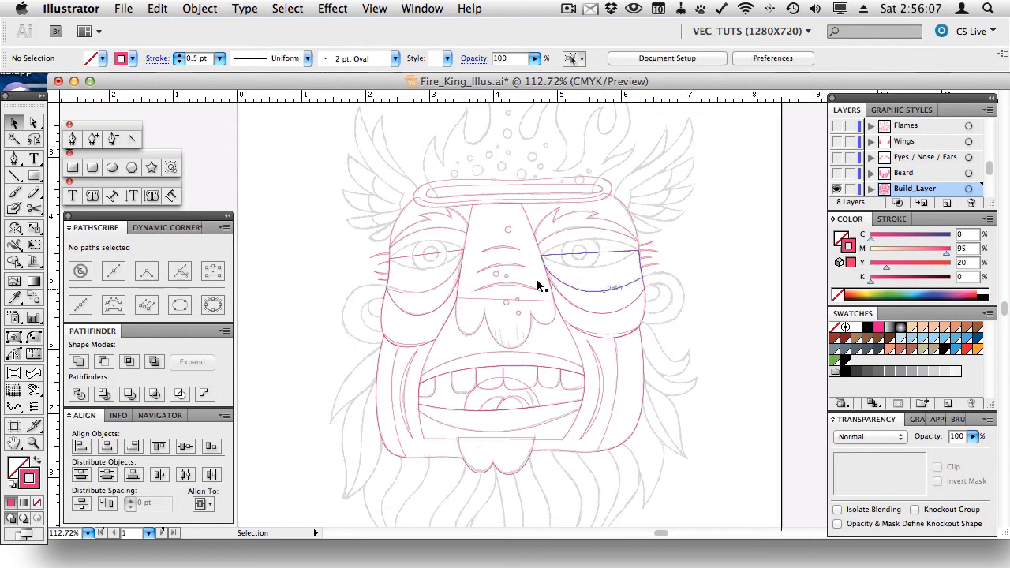
Step: Select all six small circles running down the nose on Build_Layer and group them
left_click_drag(518, 288, 526, 235)
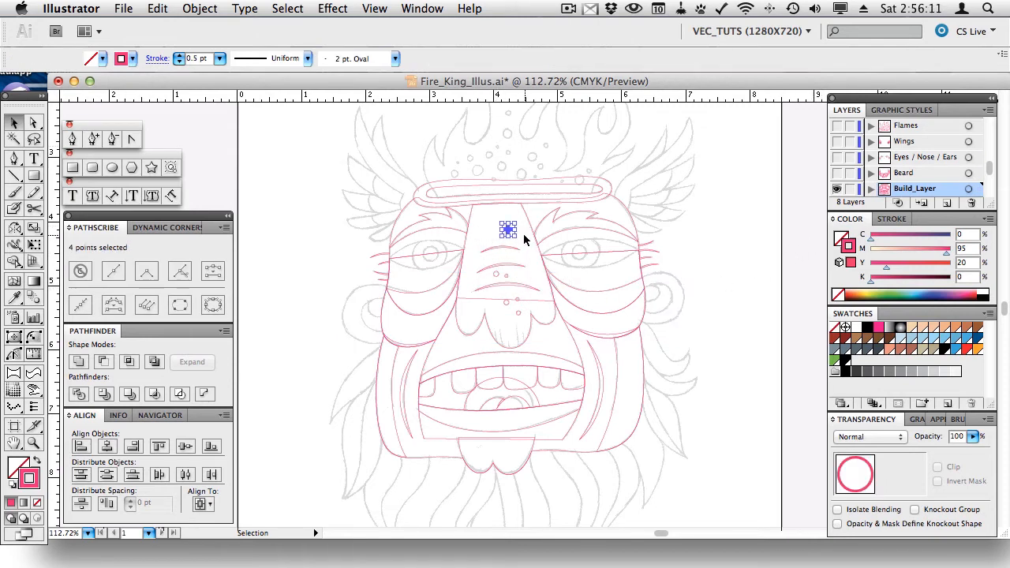
left_click_drag(521, 271, 519, 316)
left_click(519, 313, "shift")
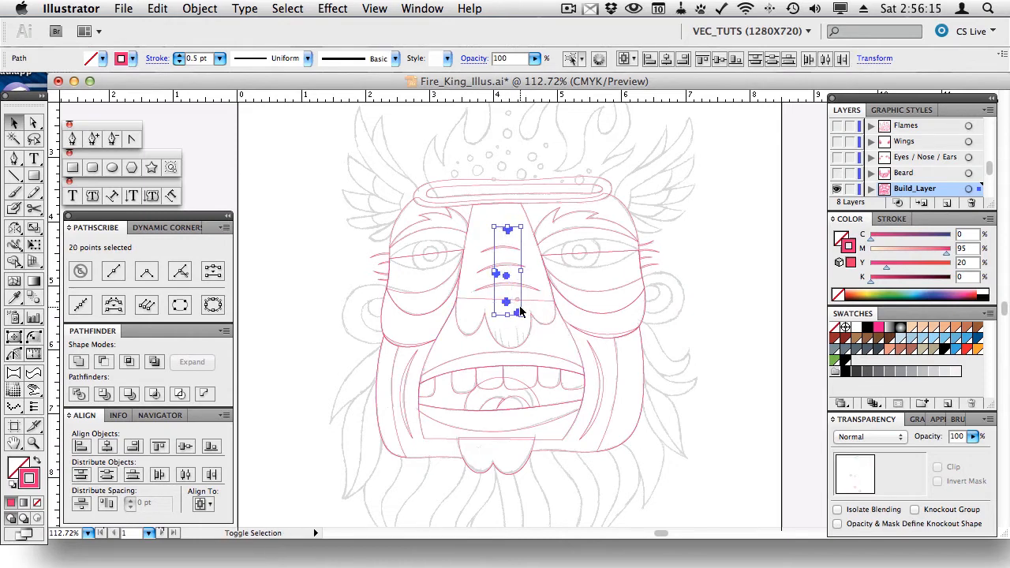
left_click(517, 300, "shift")
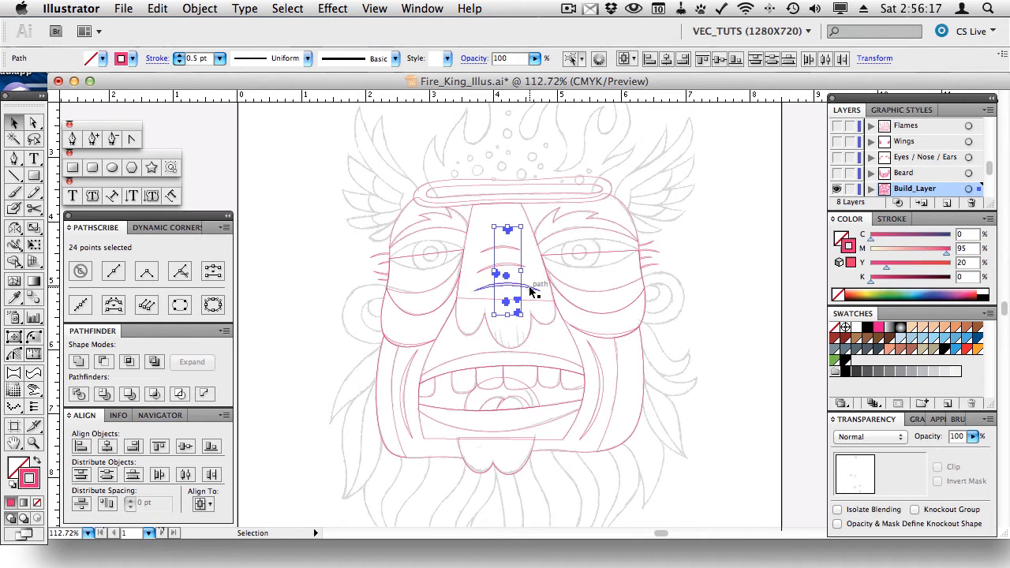
key("super+g")
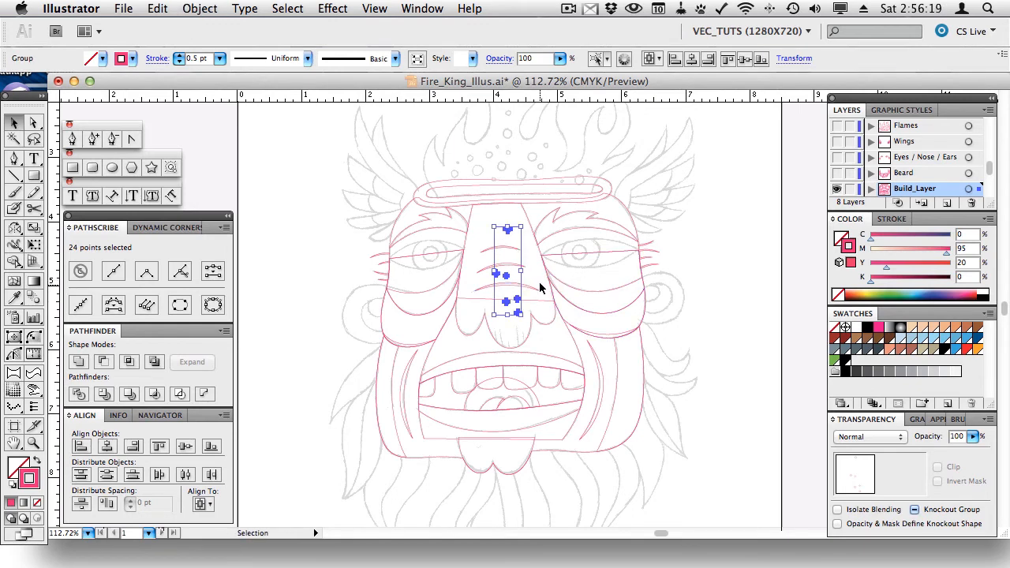
Step: Move the grouped nose circles, the nose wrinkle lines and the nose outline from Build_Layer to the Eyes / Nose / Ears layer
left_click_drag(475, 240, 488, 315)
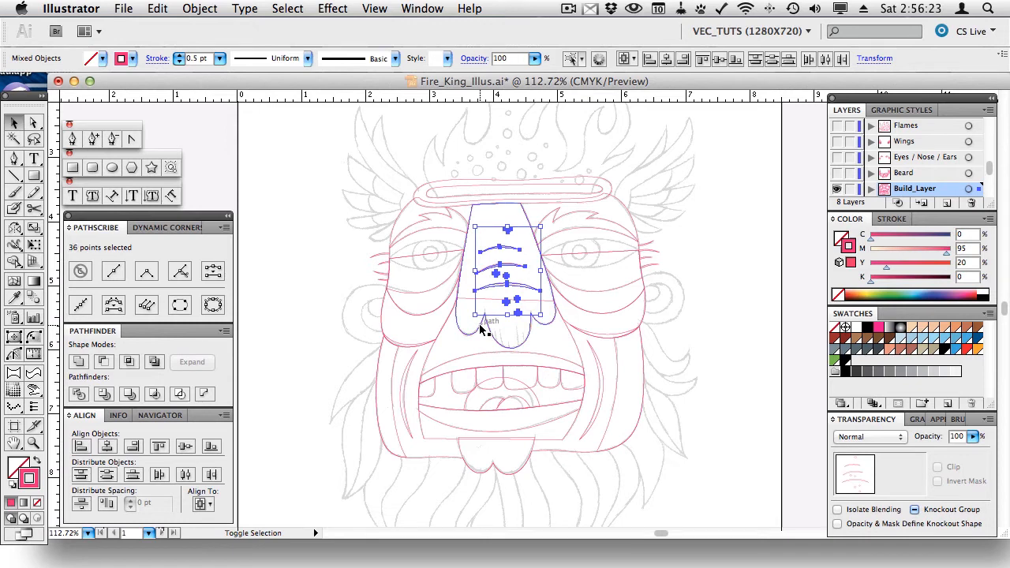
left_click(479, 323, "shift")
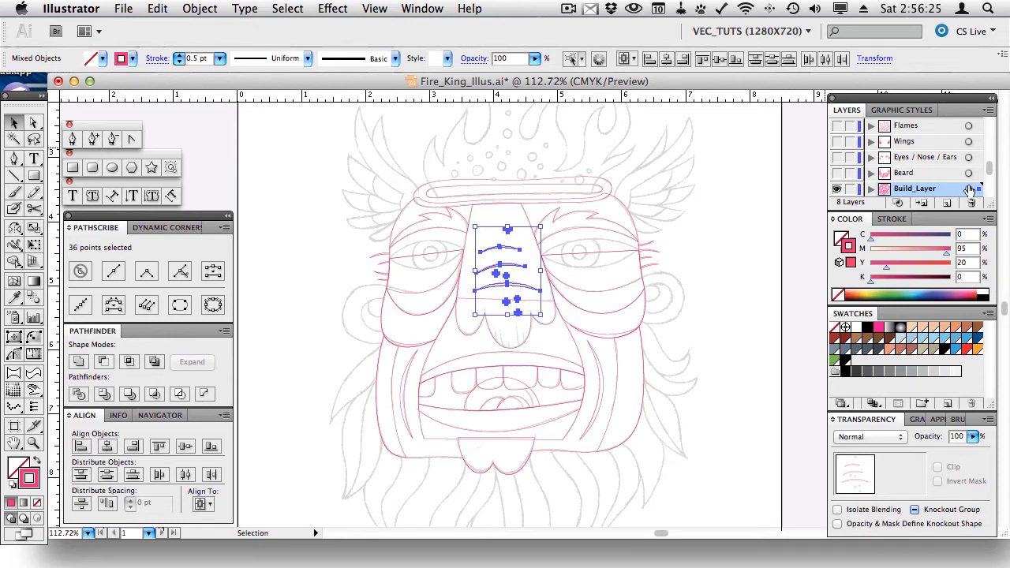
key("super+shift+a")
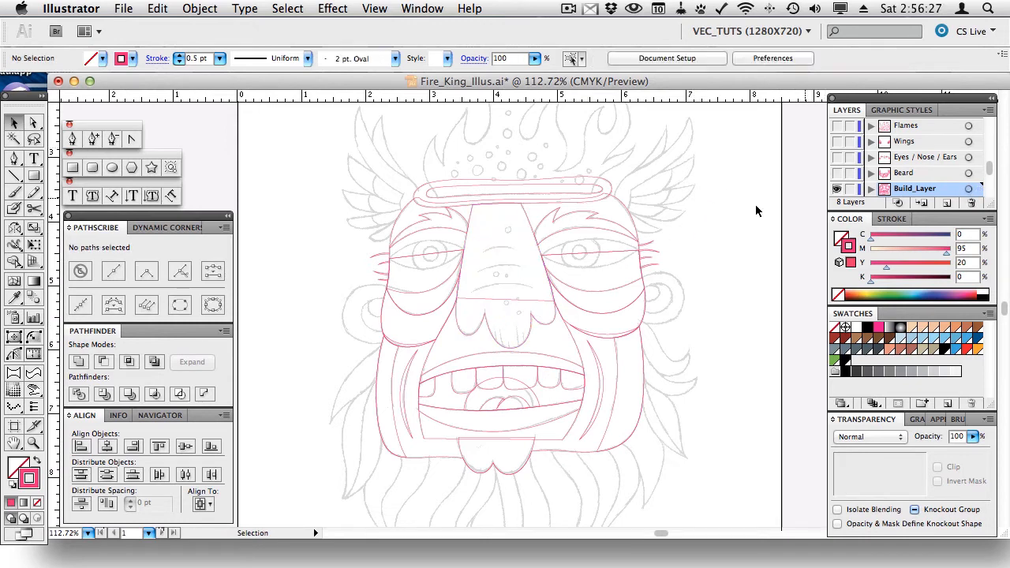
left_click(528, 318)
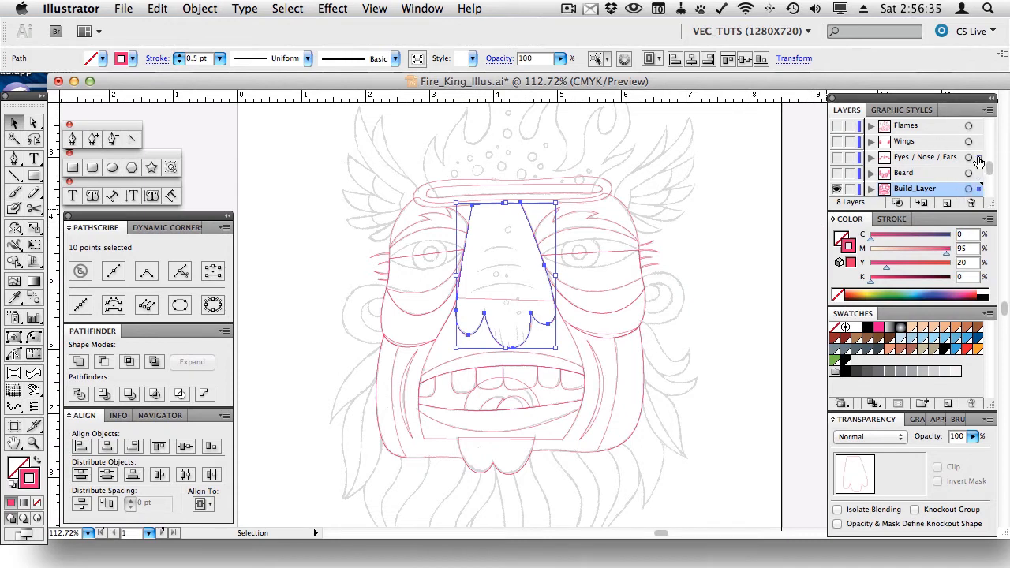
left_click_drag(978, 161, 978, 159)
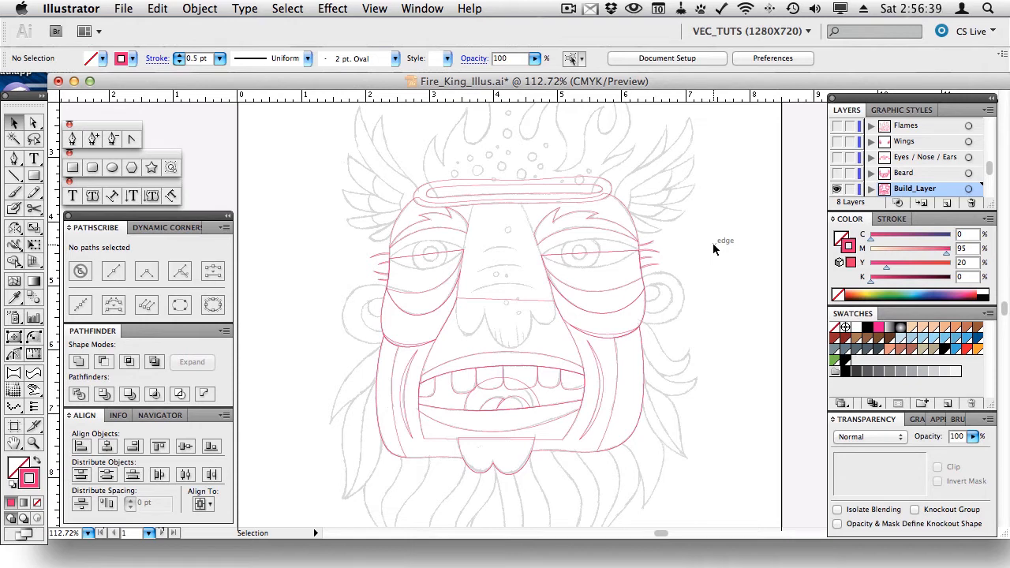
Step: Add a new layer above Beard, name it Mouth and set its layer color to Blue
left_click(903, 173)
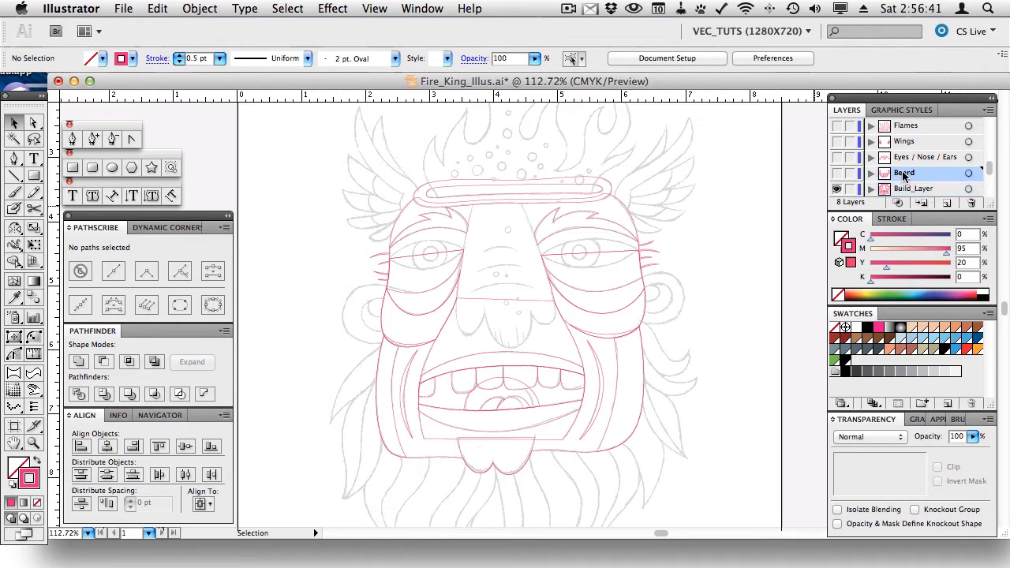
left_click(949, 204)
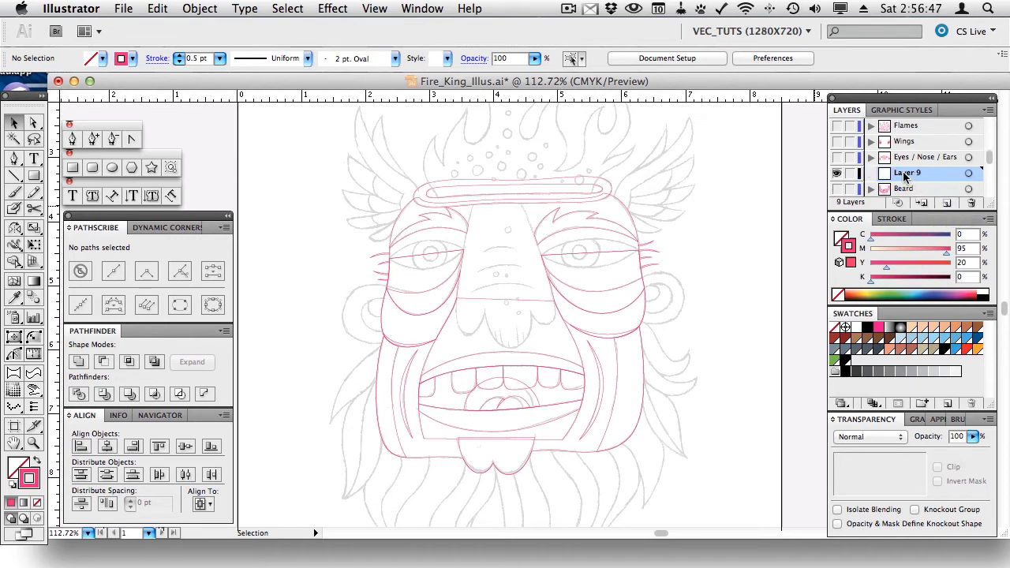
double_click(896, 172)
left_click(402, 194)
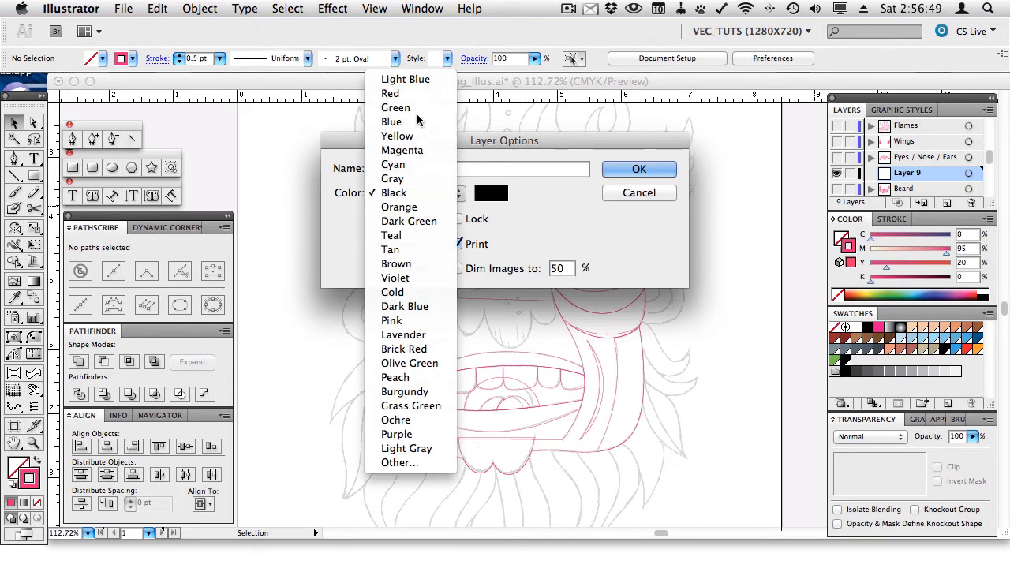
left_click(395, 123)
type("Mouth")
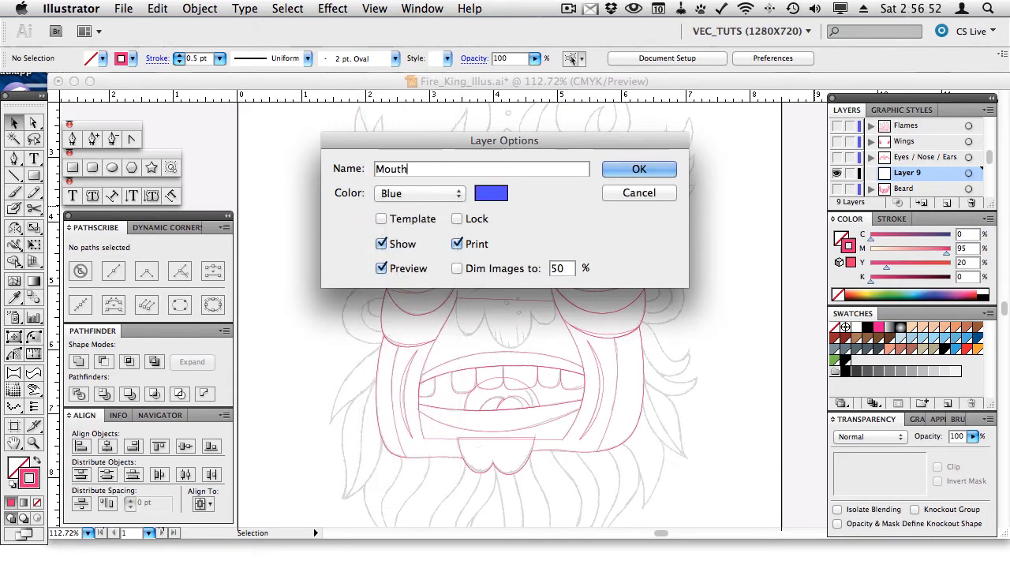
key("Return")
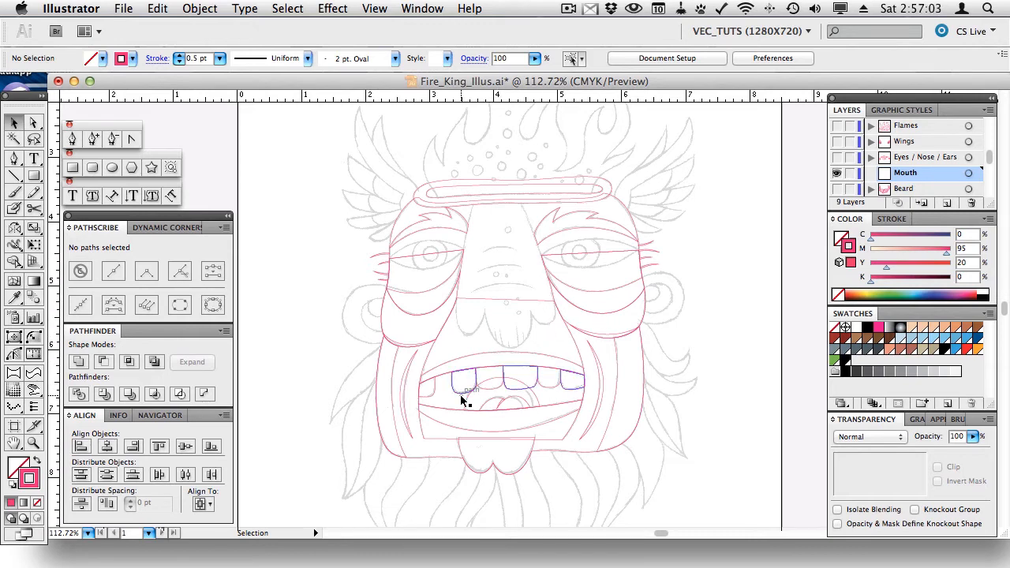
Step: Move the upper lip, lower lip and mouth opening shapes from Build_Layer to the Mouth layer and hide that layer
left_click(420, 403)
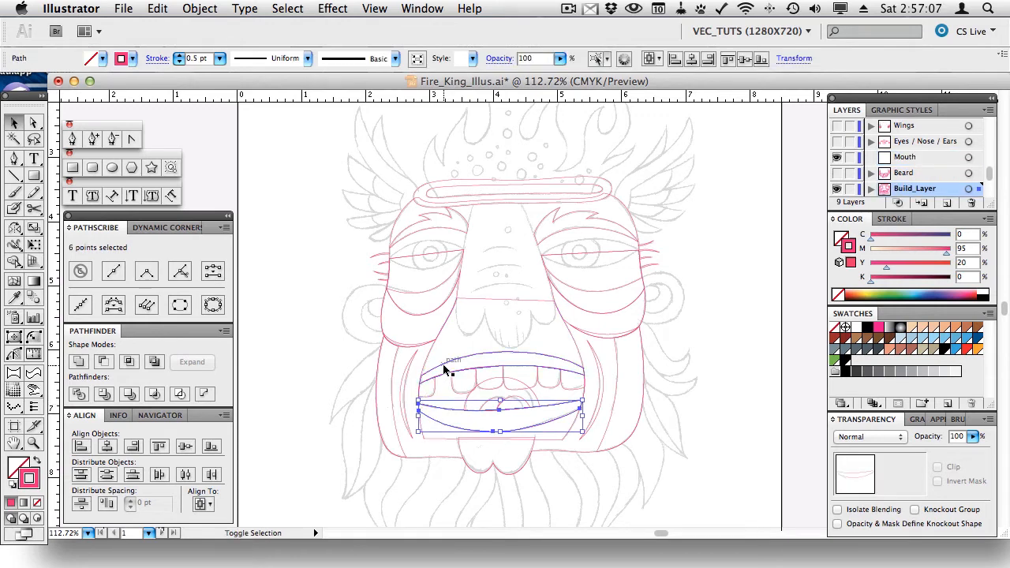
left_click(446, 369, "shift")
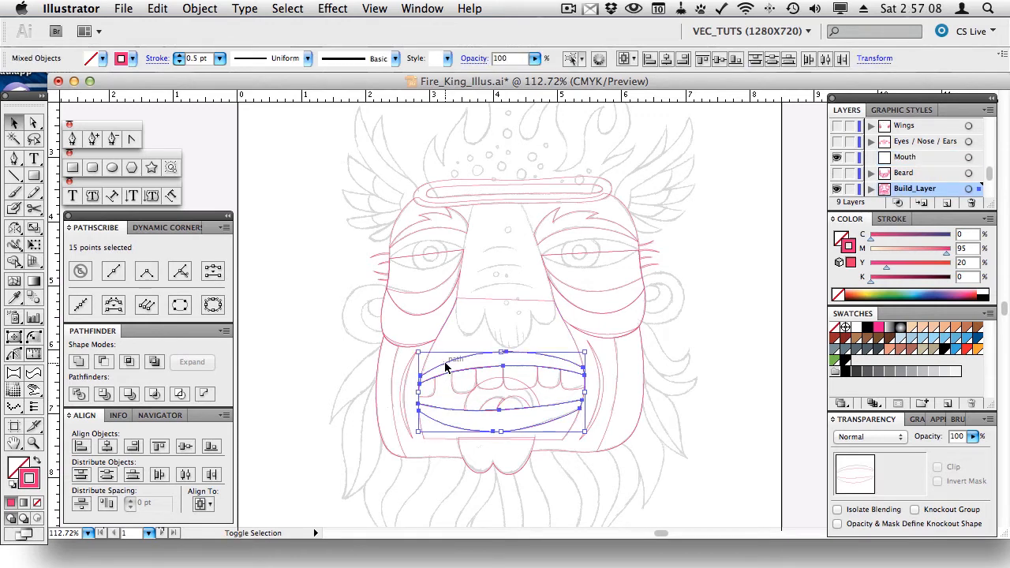
left_click(582, 401, "shift")
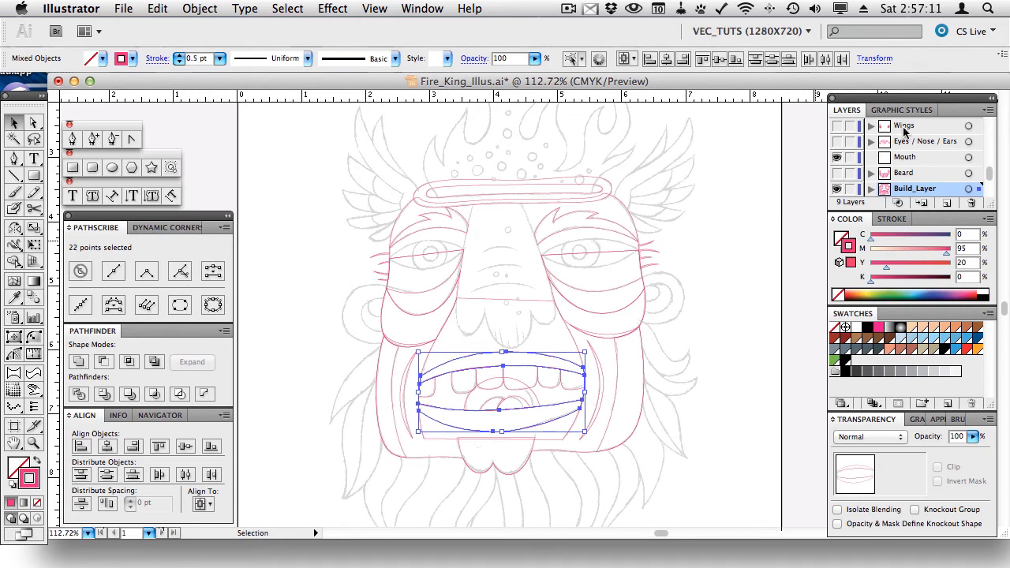
left_click_drag(978, 190, 978, 161)
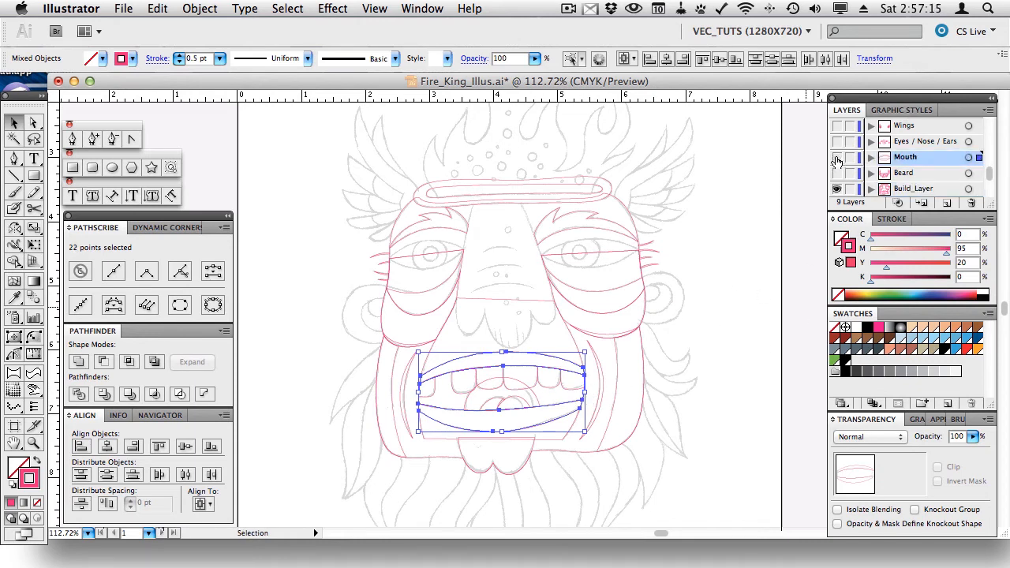
left_click(837, 157)
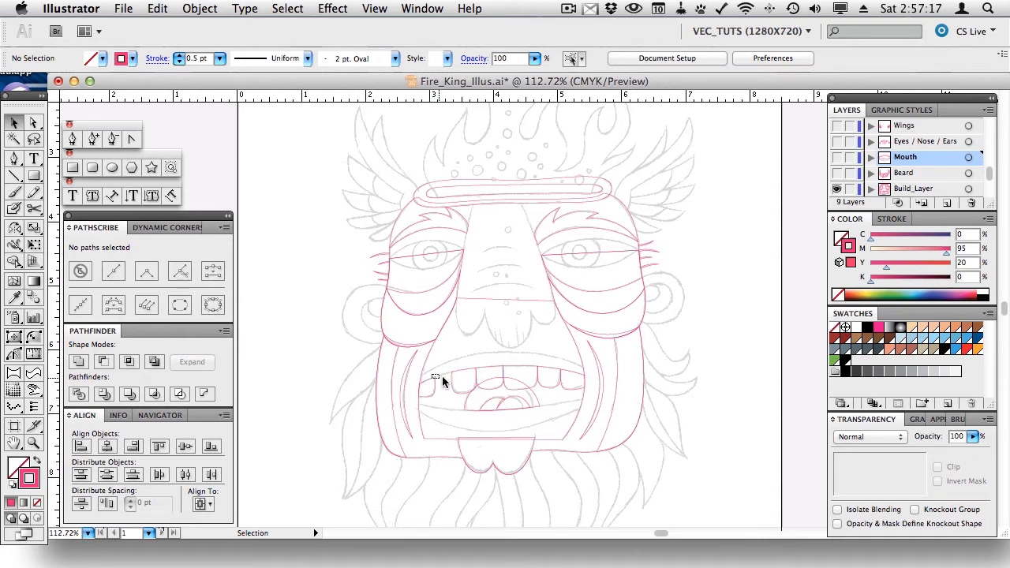
Step: Move the half-round shape inside the mouth, the tongue shapes and all the teeth from Build_Layer to the Mouth layer
left_click_drag(455, 385, 500, 383)
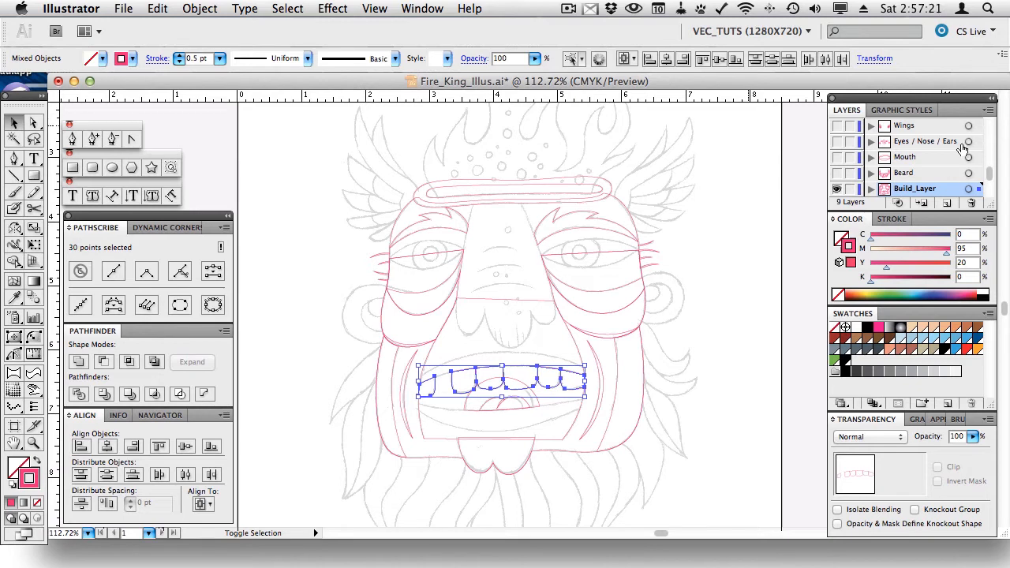
left_click(504, 419)
left_click(467, 400)
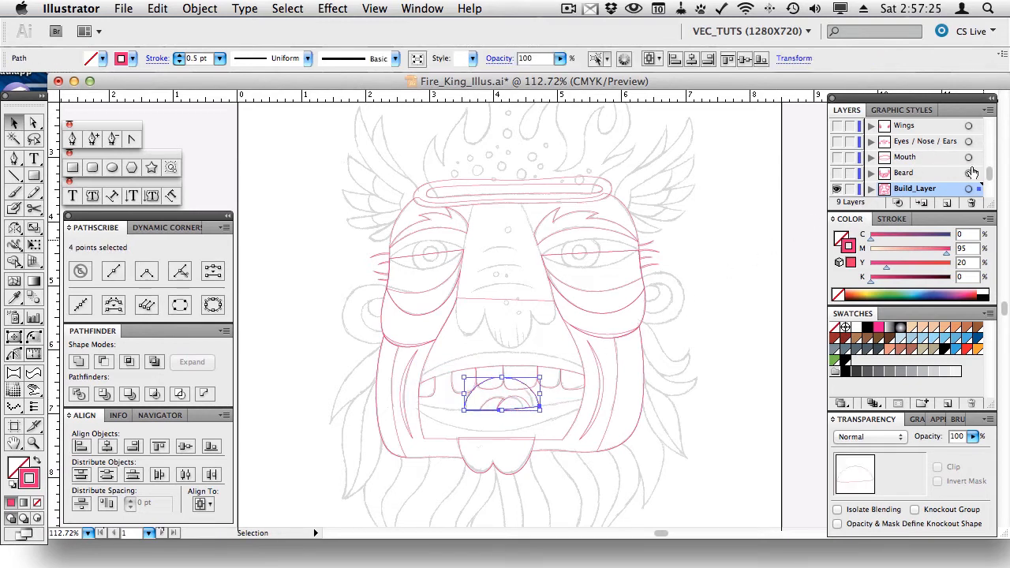
left_click_drag(979, 189, 976, 161)
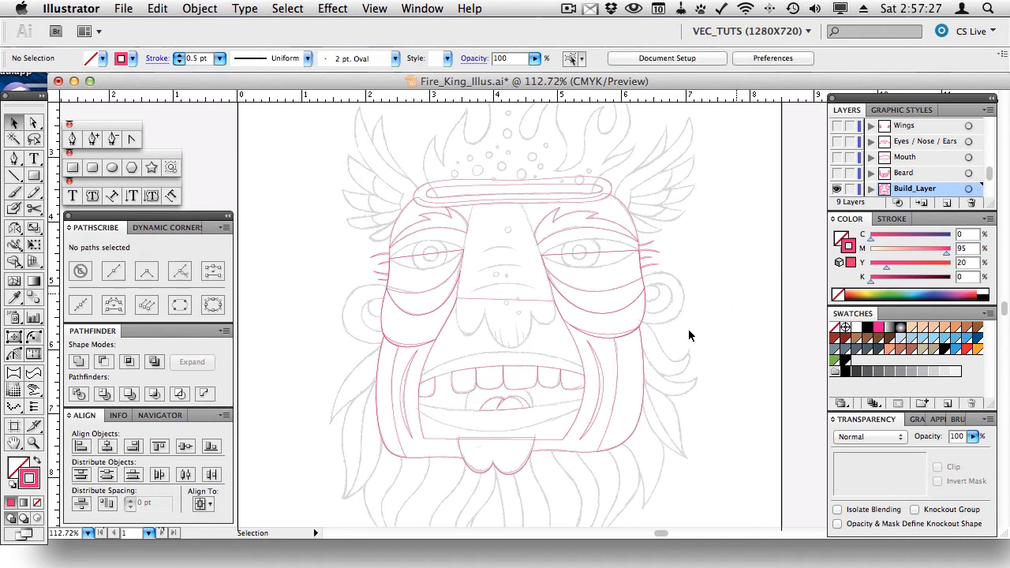
left_click(492, 405)
left_click_drag(978, 191, 978, 166)
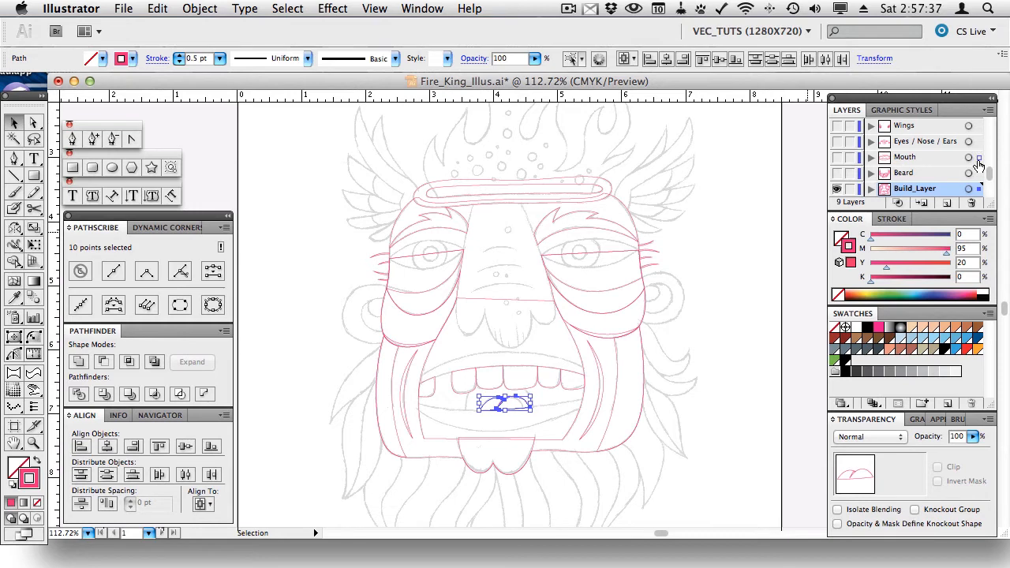
left_click_drag(978, 163, 978, 165)
left_click_drag(429, 367, 565, 398)
left_click_drag(978, 189, 976, 163)
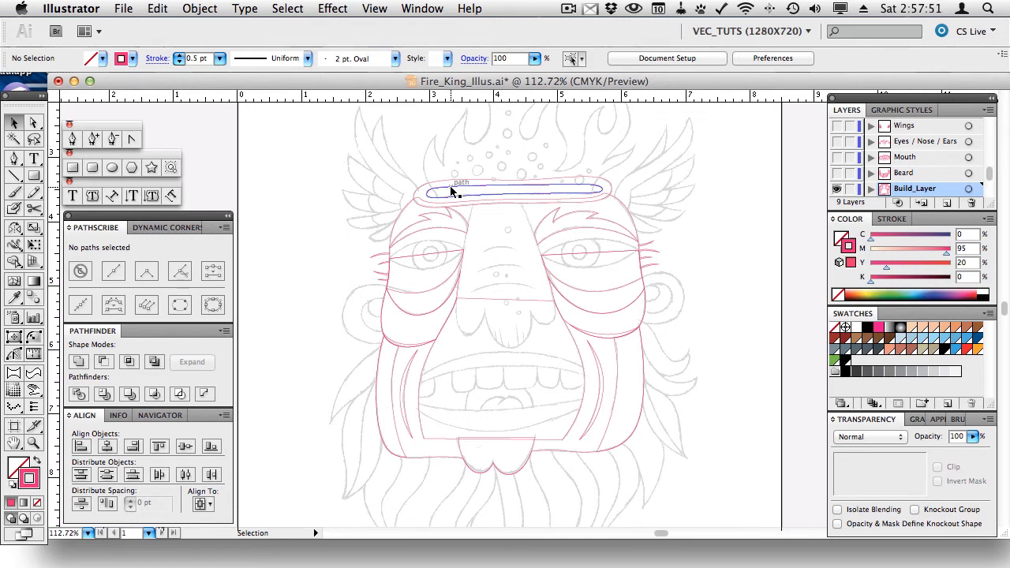
Step: Move both eyebrows and the eyelashes at both sides of the face from Build_Layer to the Eyes / Nose / Ears layer
left_click(462, 219)
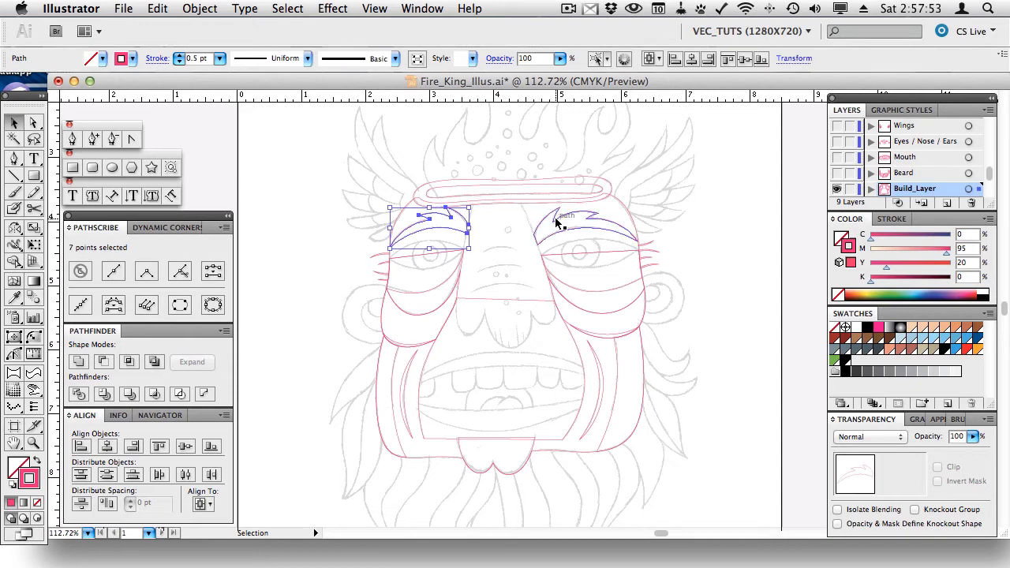
left_click(555, 221, "shift")
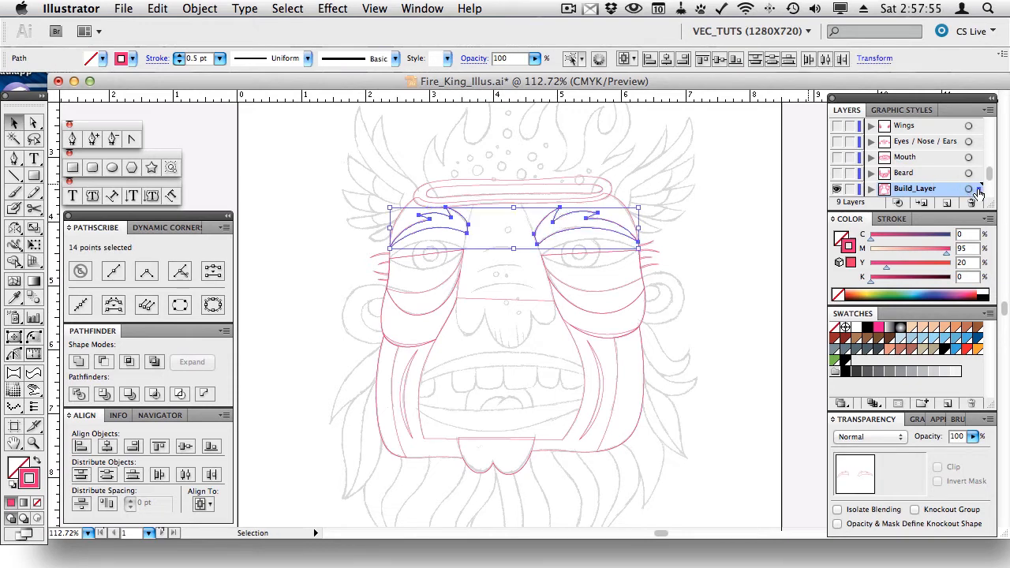
left_click(741, 251)
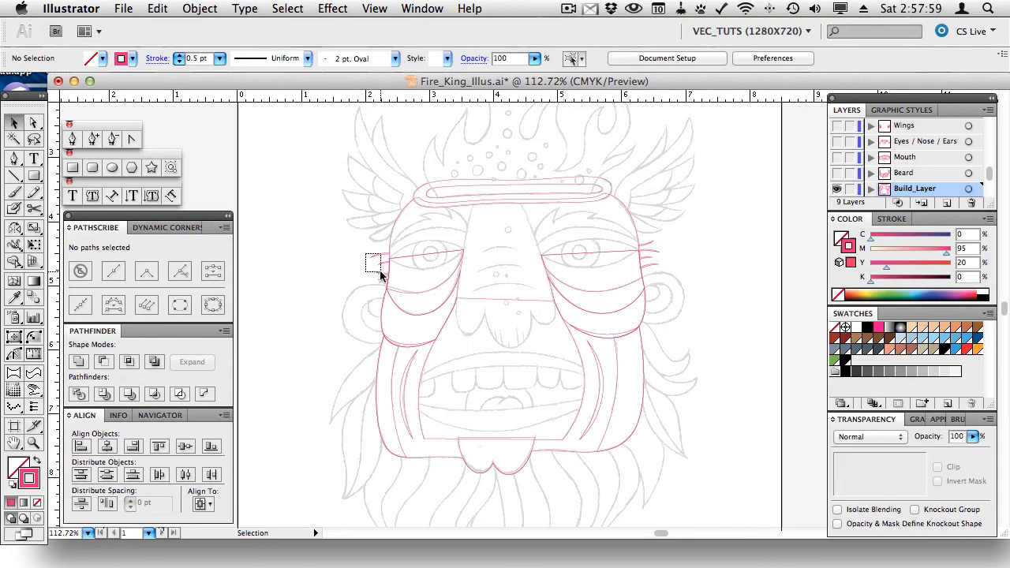
left_click_drag(380, 273, 388, 279)
left_click_drag(665, 243, 633, 272, "shift")
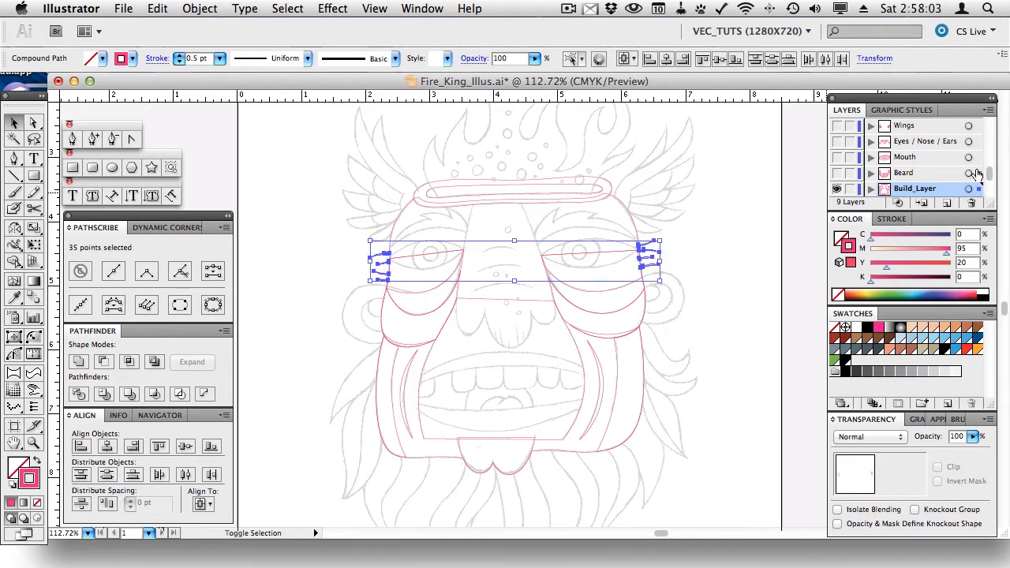
left_click(737, 223)
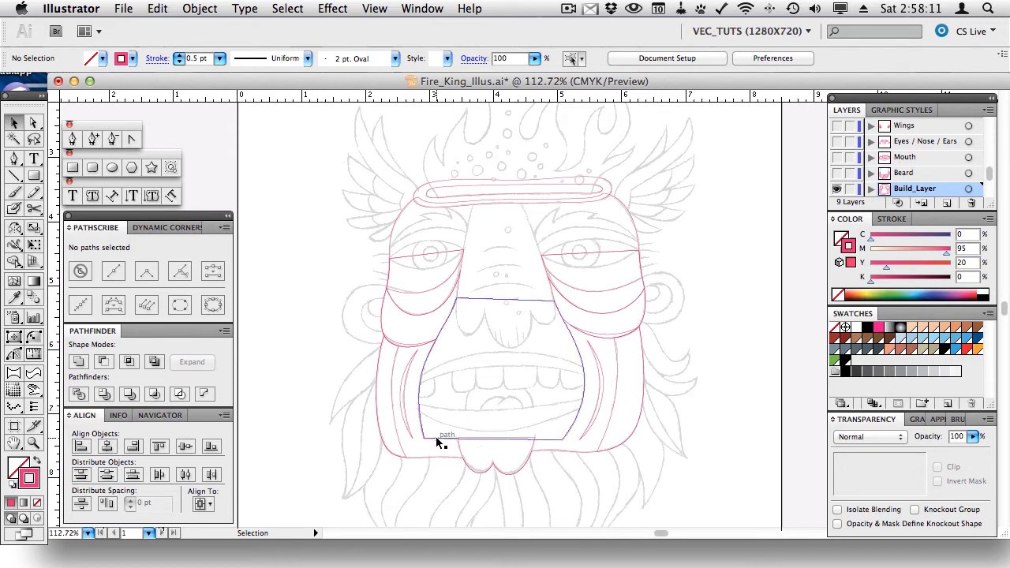
Step: Rename Build_Layer, which holds the remaining face shapes, as Face Base
double_click(912, 190)
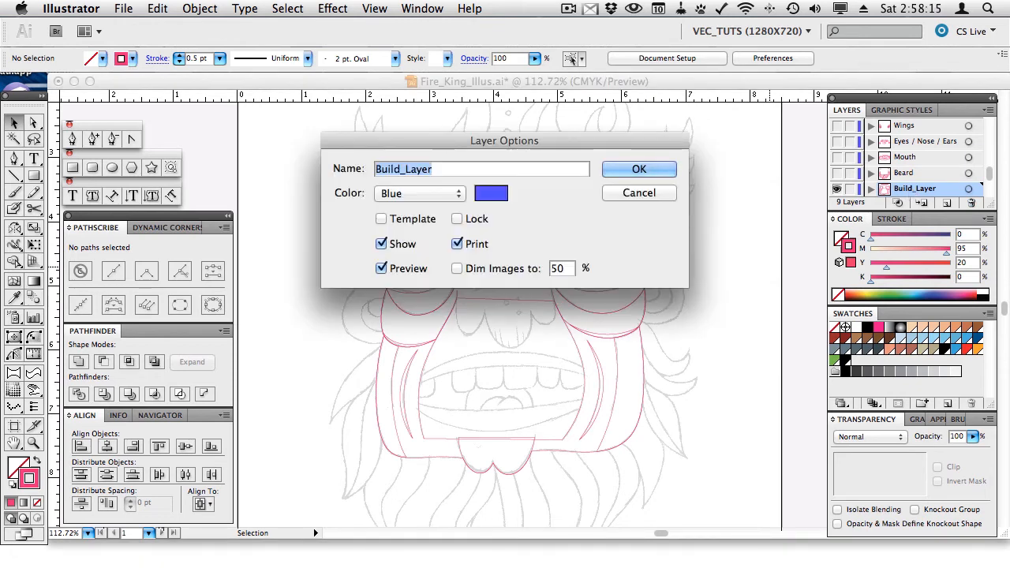
type("Face Base")
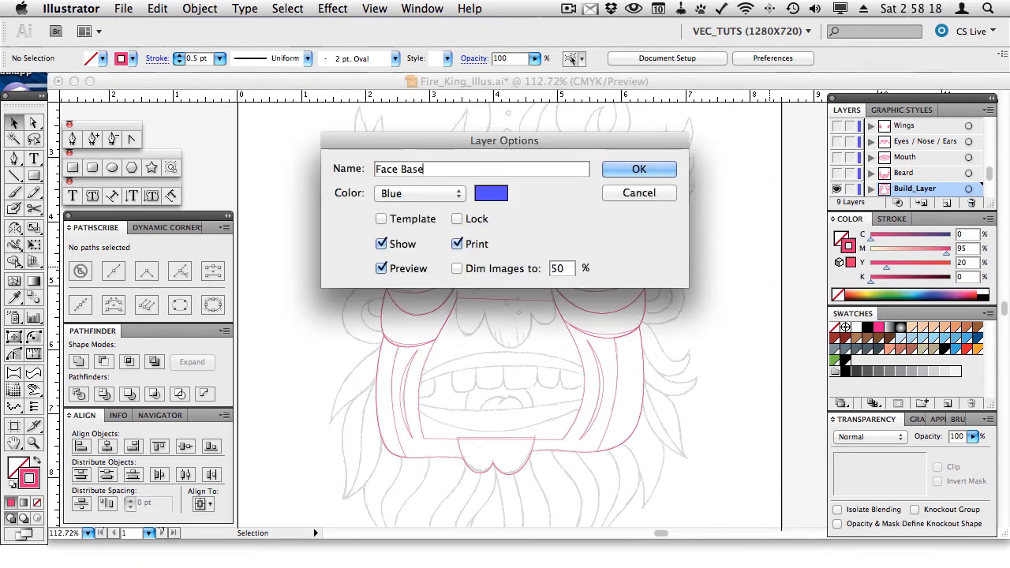
key("Return")
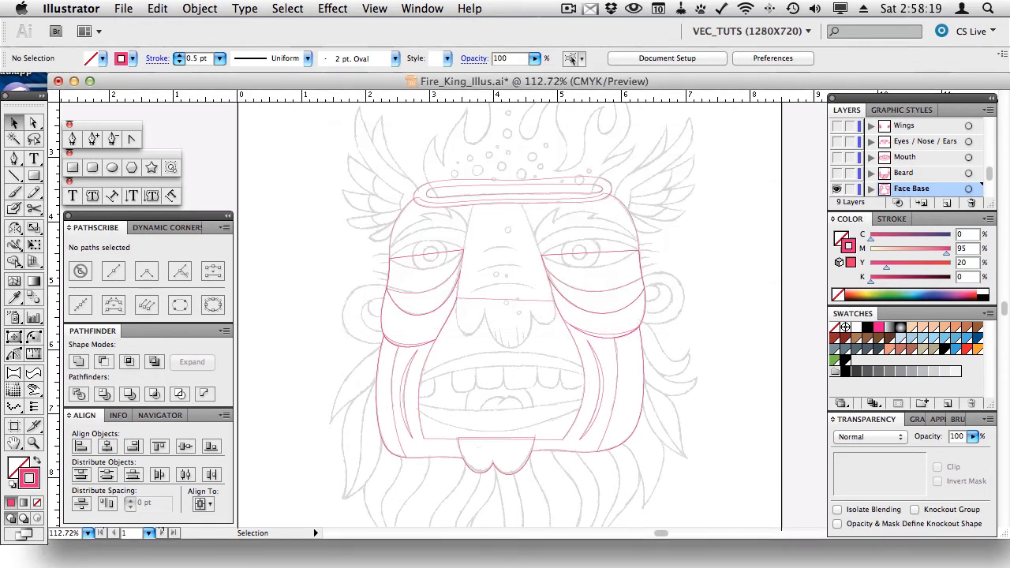
Step: Create a new layer above Face Base, name it Face Detail and set its colour to Blue
left_click(947, 203)
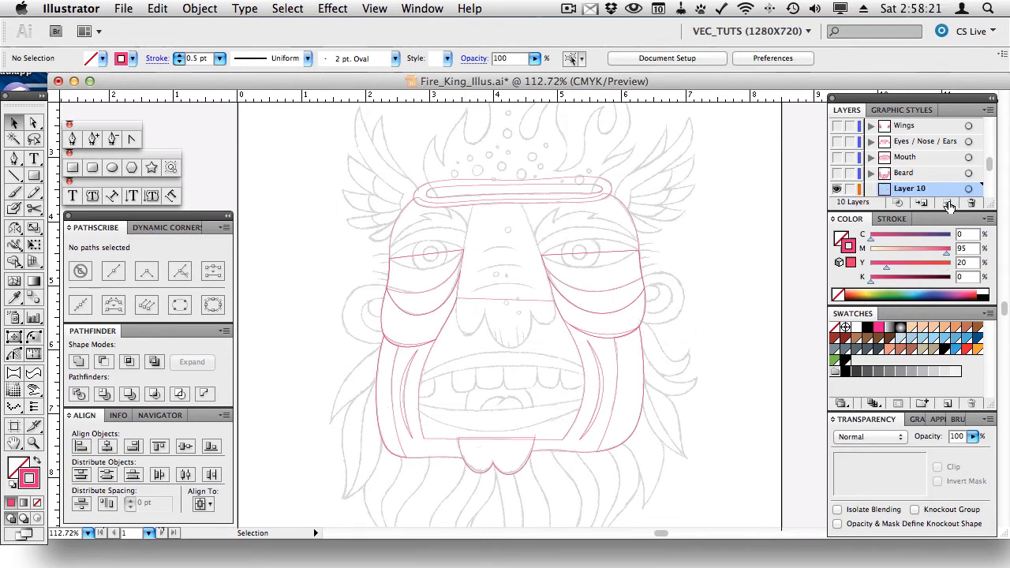
double_click(911, 190)
left_click(401, 194)
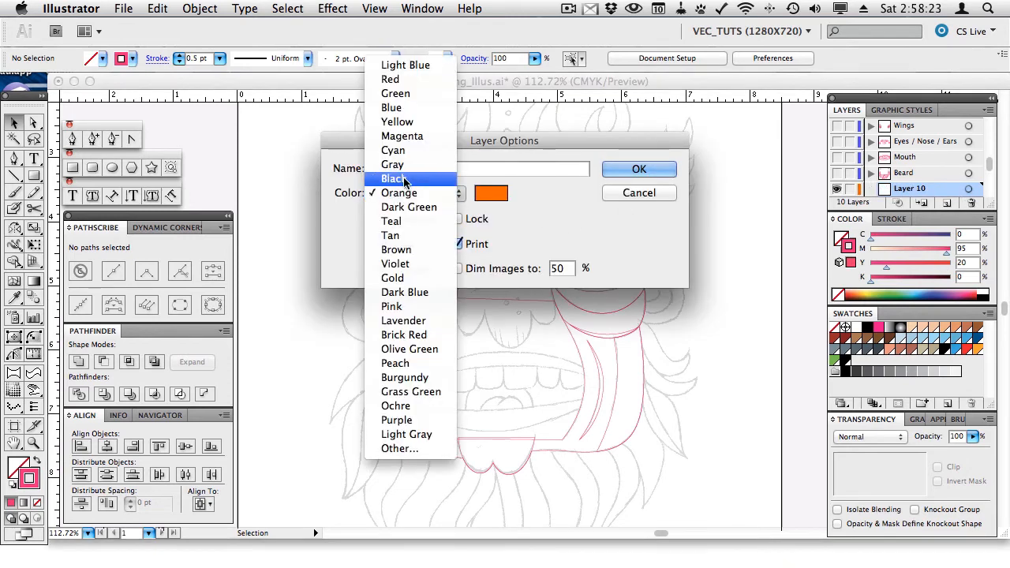
left_click(417, 108)
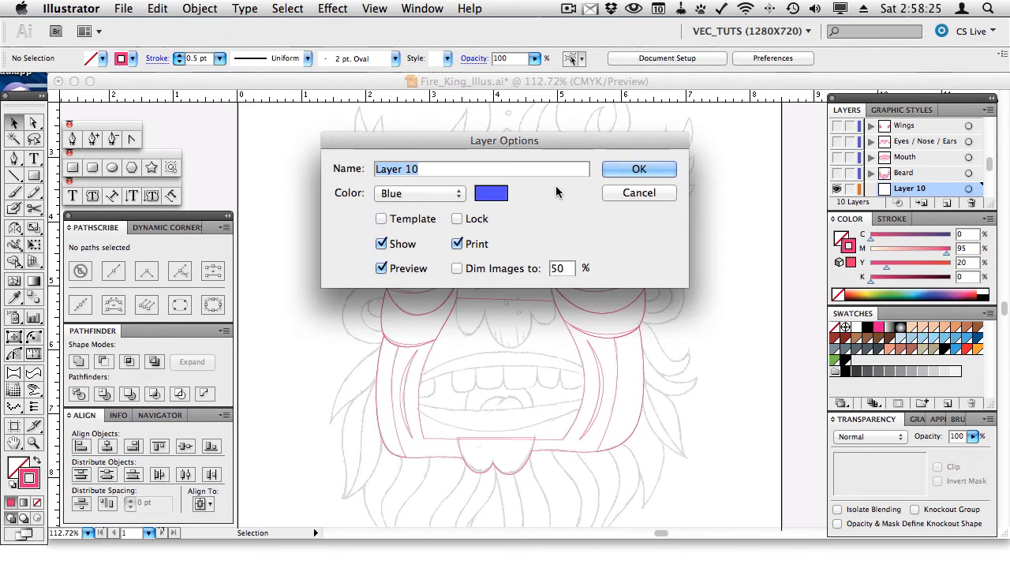
type("Face Detail")
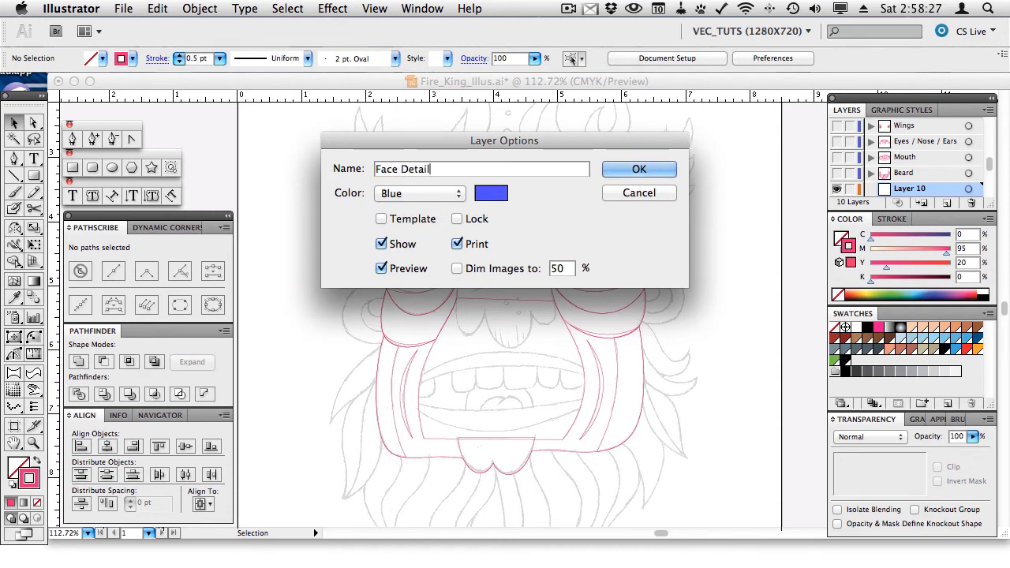
key("Return")
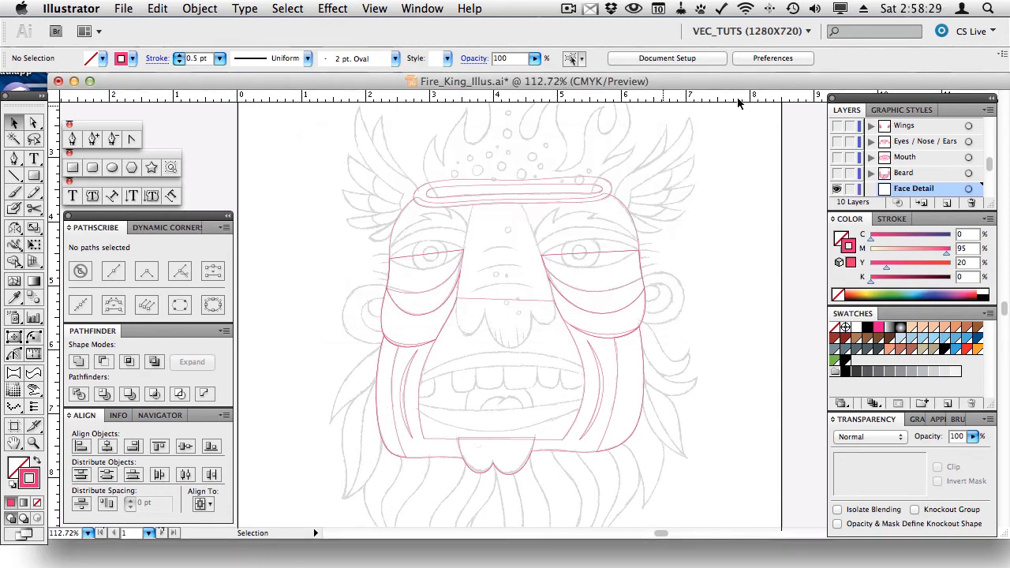
Step: Move the uppermost under-eye shape on each side of the face from Face Base to Face Detail and hide that layer
scroll(915, 192, "down", 2)
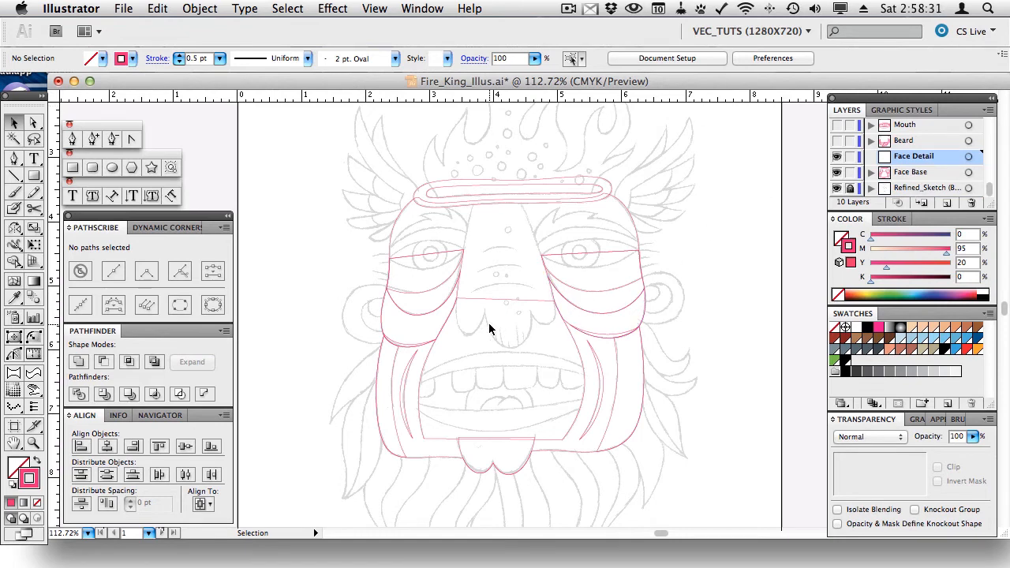
left_click(396, 226)
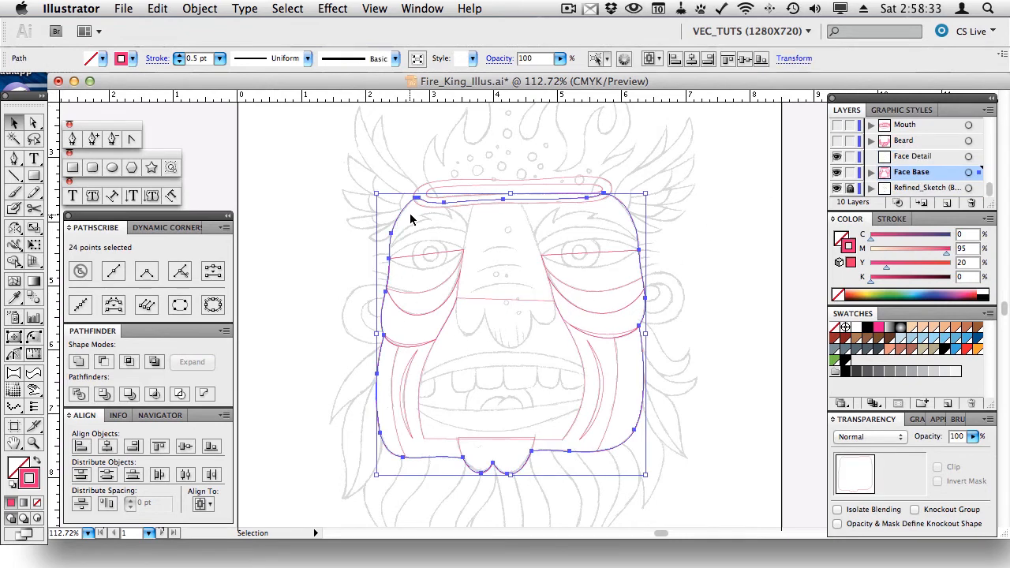
left_click(446, 236)
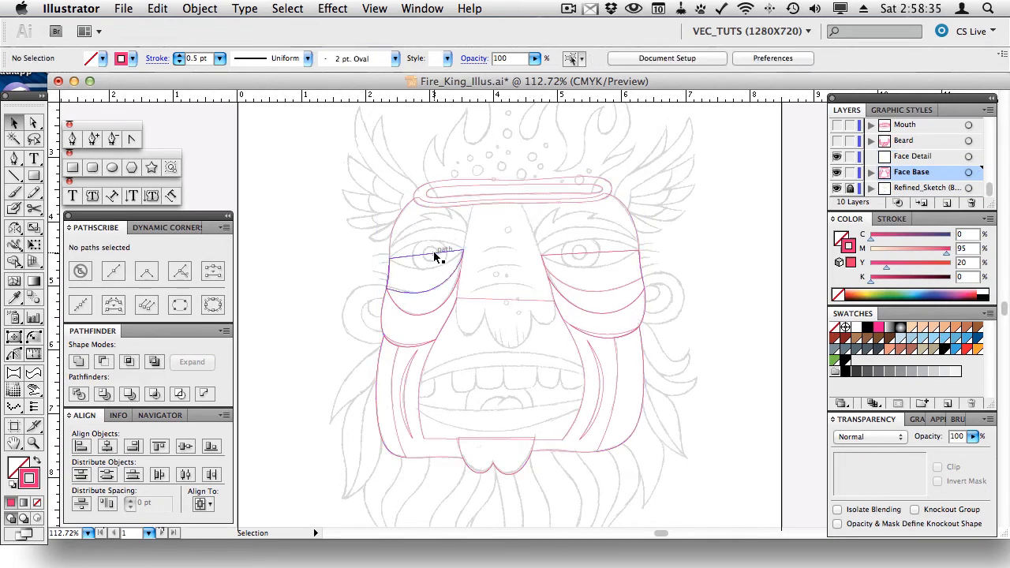
left_click(433, 251)
left_click(575, 252, "shift")
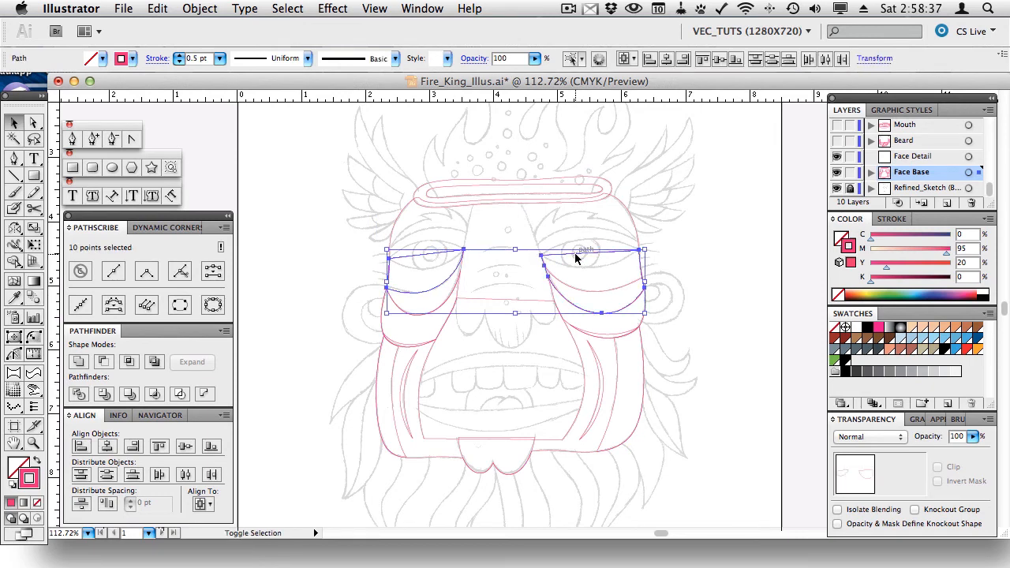
left_click(569, 286)
left_click(433, 284, "shift")
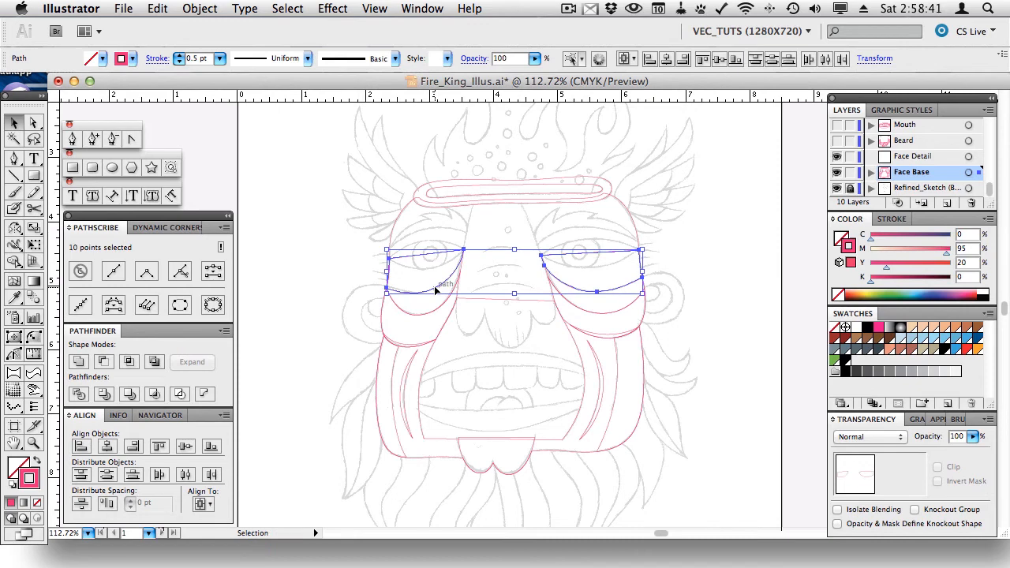
left_click(575, 310, "shift")
left_click(575, 310, "shift")
left_click(891, 156)
left_click(838, 156)
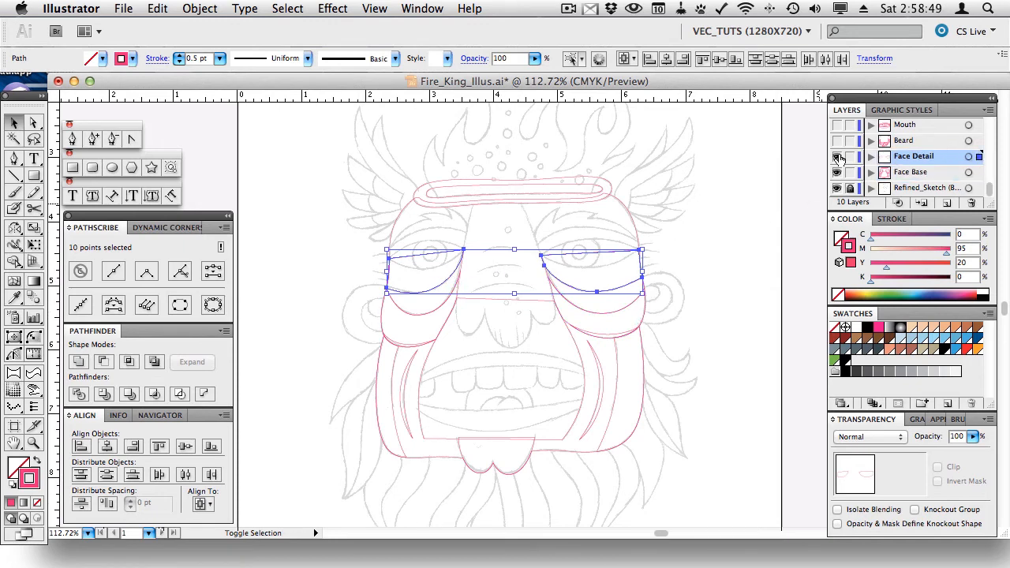
Step: Move the larger, second under-eye shape on both sides from Face Base to Face Detail, showing that layer for the transfer and hiding it again
left_click(571, 254)
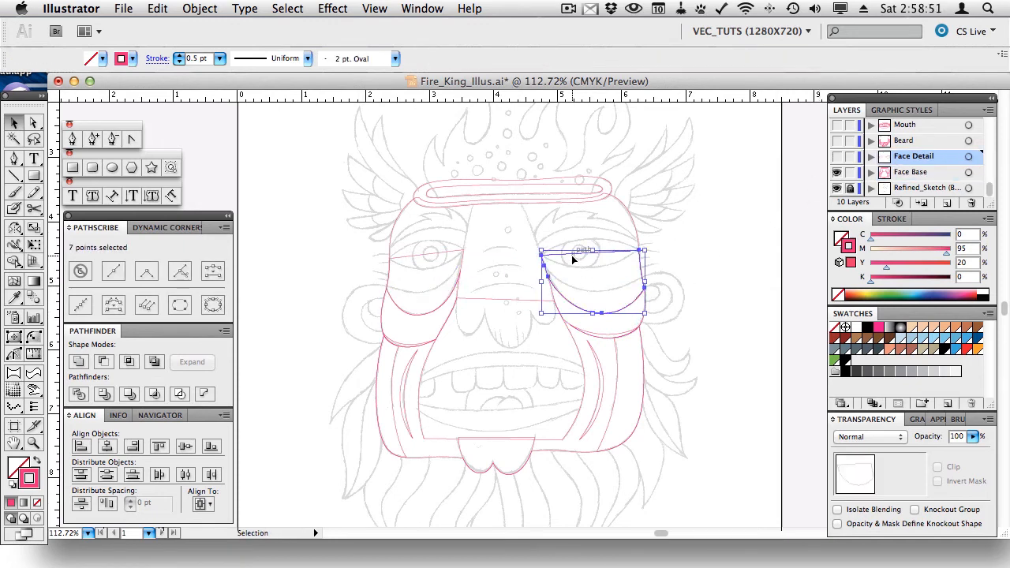
left_click(437, 257, "shift")
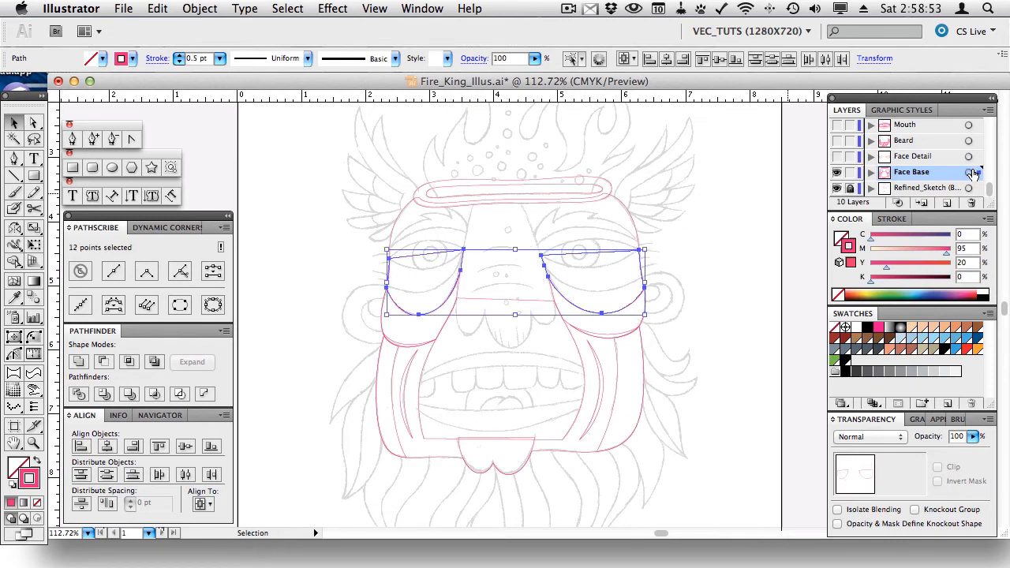
left_click(837, 156)
left_click_drag(982, 174, 981, 158)
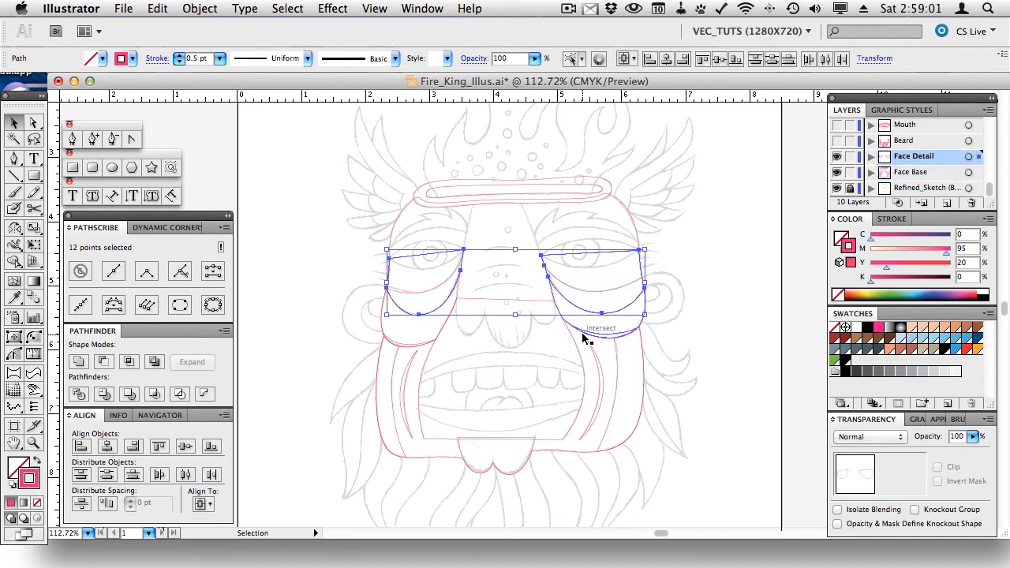
left_click(835, 158)
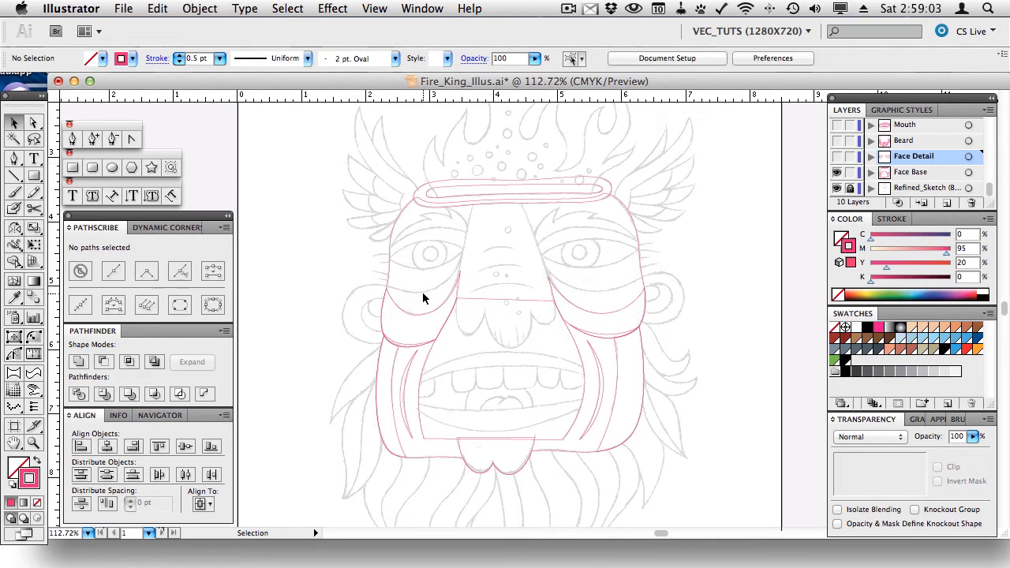
Step: Move the lowest eye-bag shapes on both cheeks from Face Base to Face Detail and hide that layer again
left_click_drag(407, 318, 422, 343)
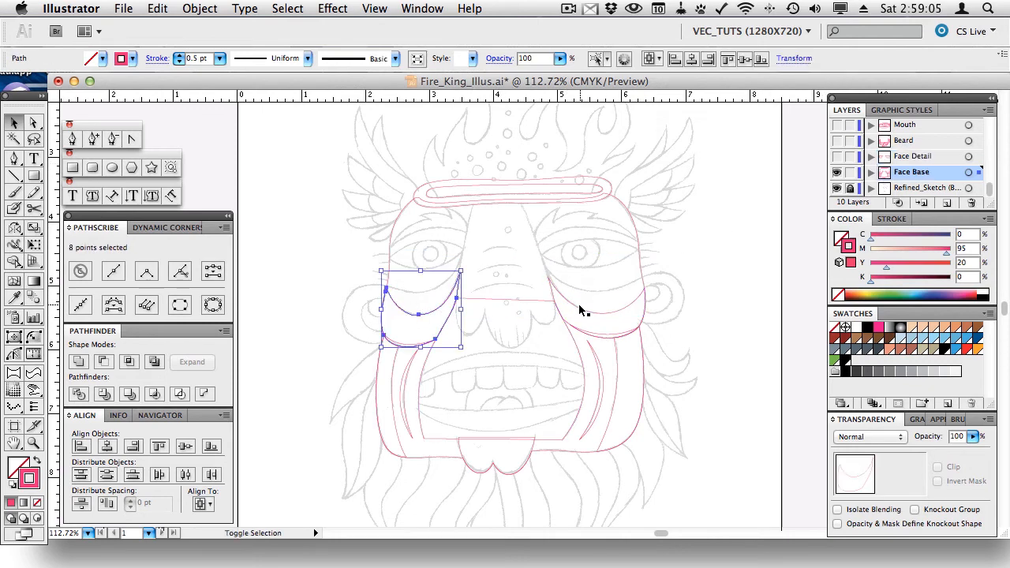
left_click(577, 306, "shift")
left_click(837, 157)
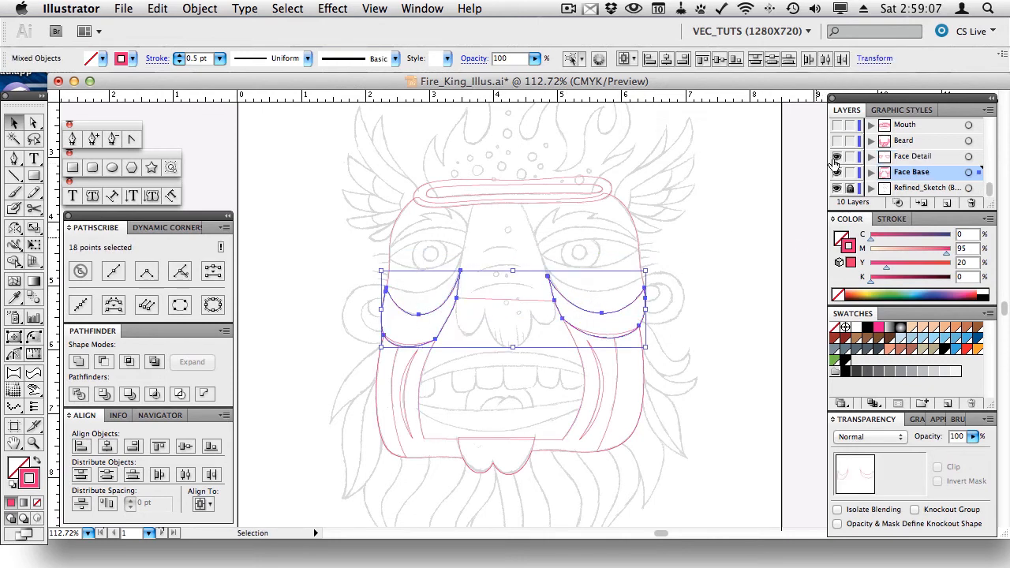
left_click_drag(978, 172, 979, 156)
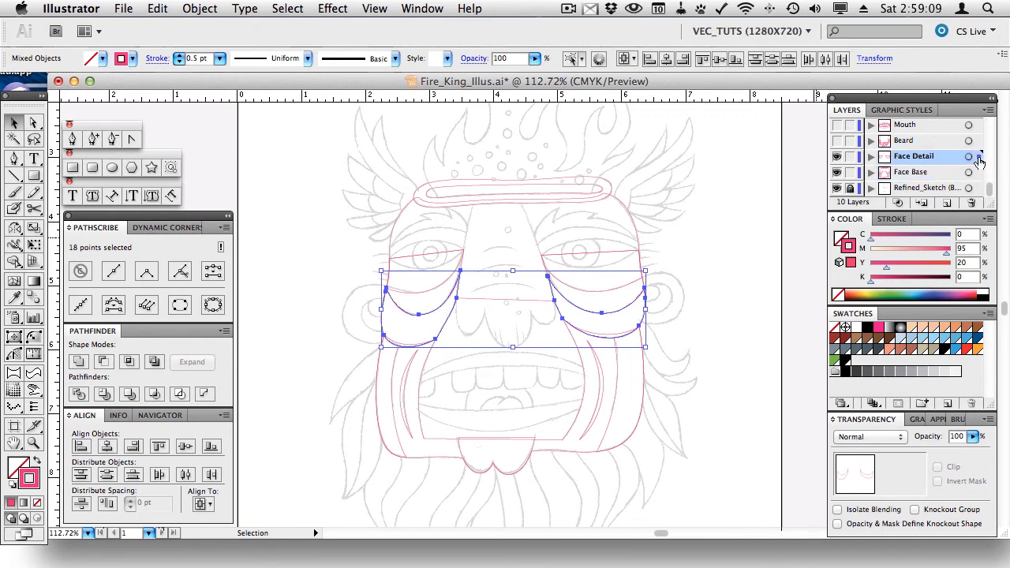
left_click(850, 188)
left_click(837, 156)
Step: Move the thin crescents along the lower edge of both eye bags from Face Base to Face Detail
left_click(588, 331)
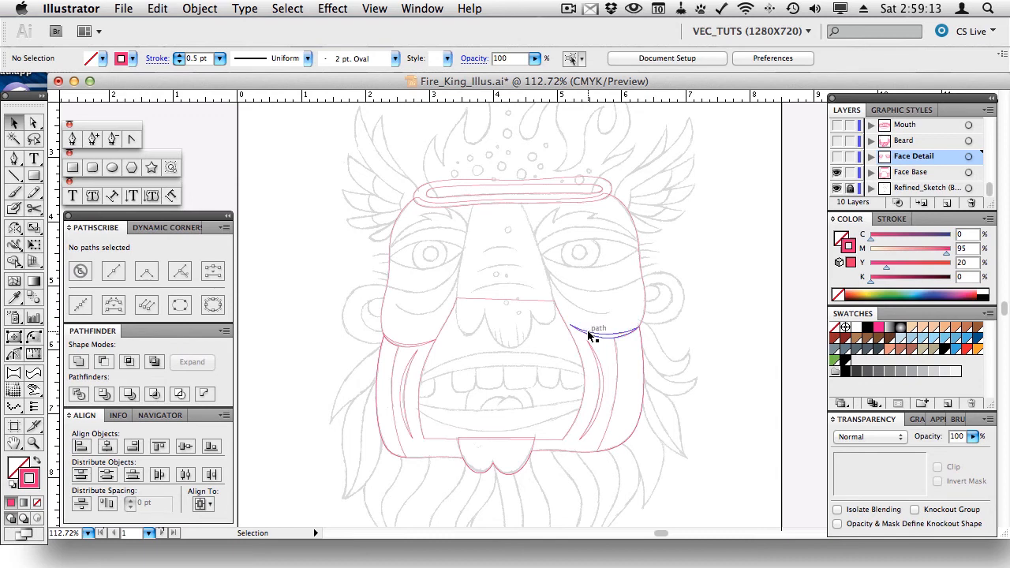
left_click(426, 344, "shift")
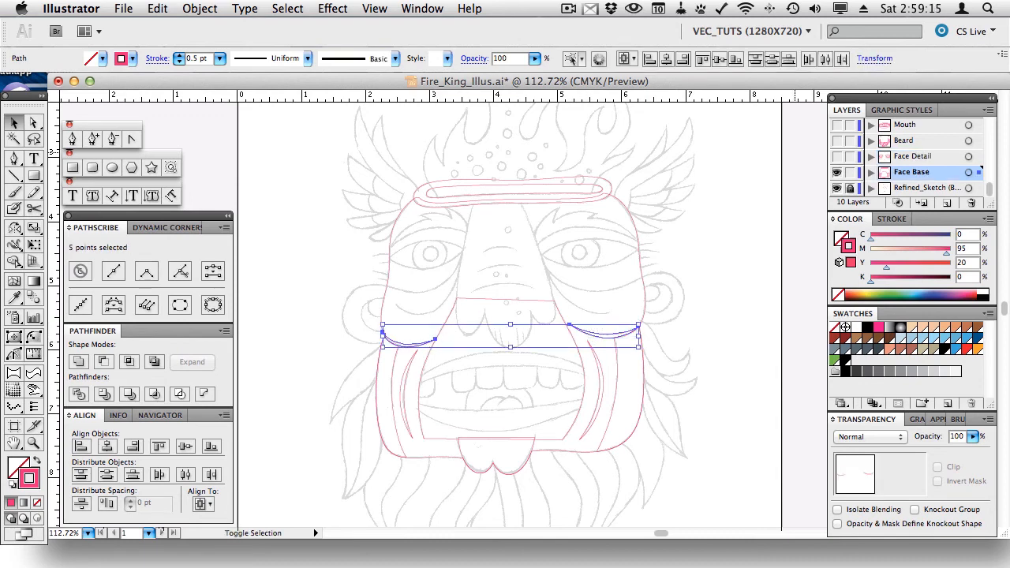
left_click_drag(978, 173, 976, 163)
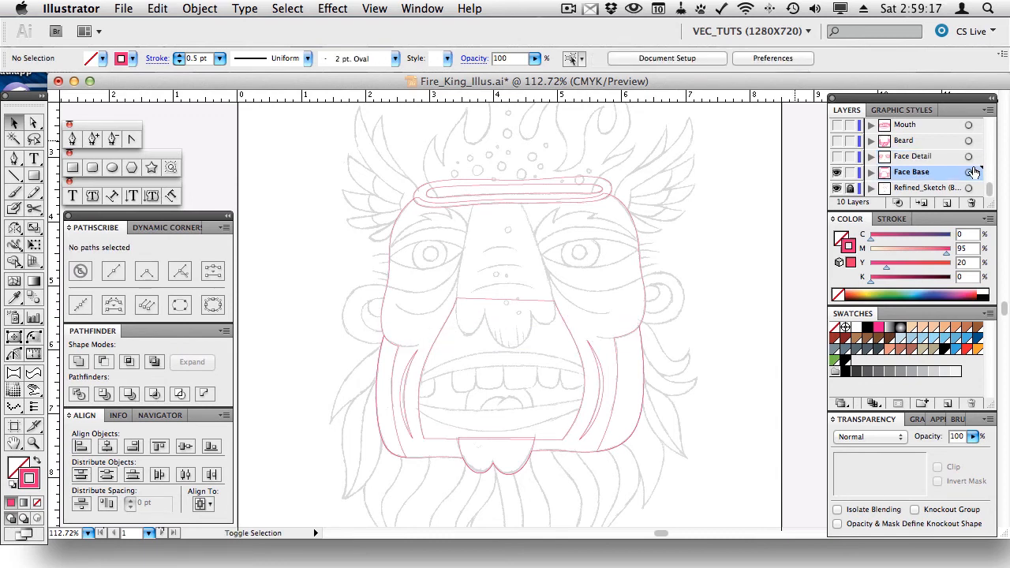
Step: Move the outer cheek shapes and the narrow cheek creases beside the mouth from Face Base to Face Detail
left_click(616, 336)
left_click(401, 350, "shift")
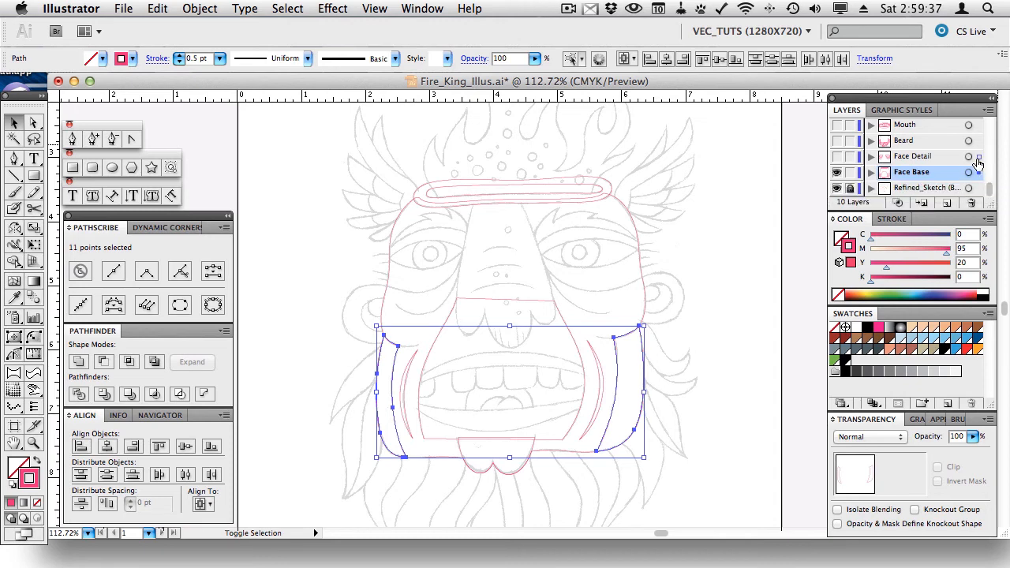
left_click(651, 339)
left_click(406, 363)
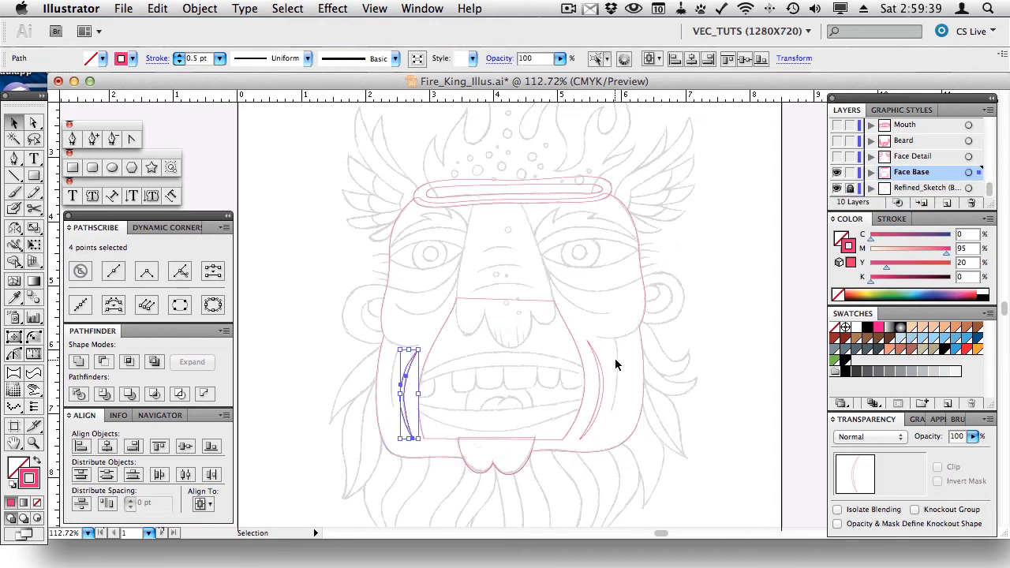
left_click(601, 371, "shift")
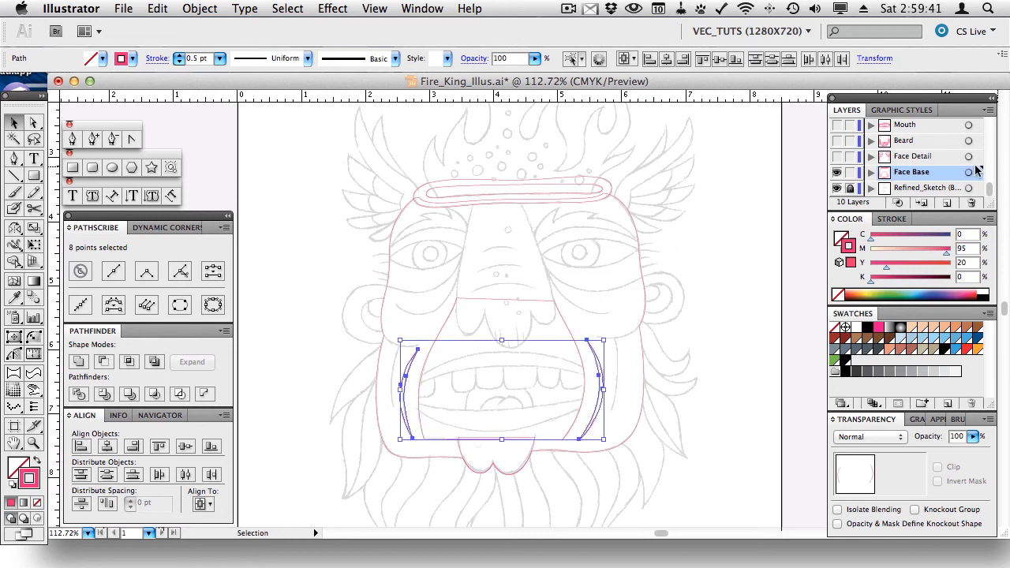
left_click(676, 274)
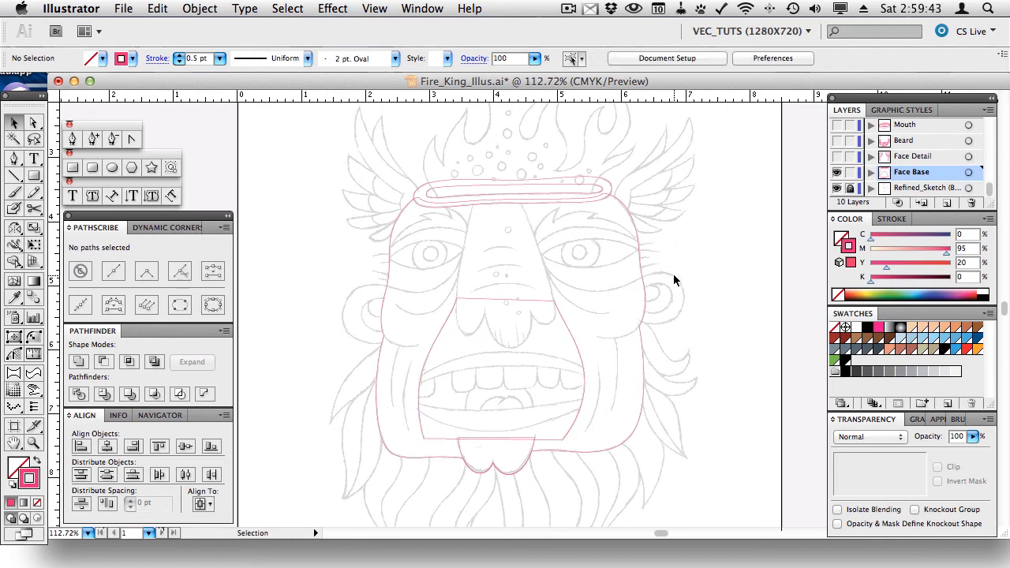
Step: Move the large shape around the mouth and the chin shape from Face Base to Face Detail and hide that layer
left_click(564, 323)
left_click(530, 446, "shift")
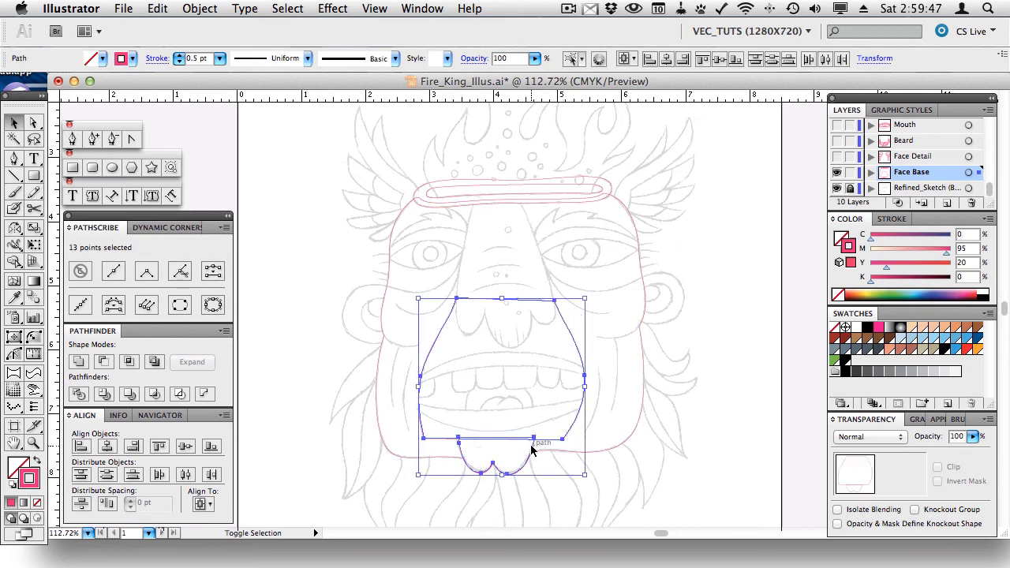
left_click(836, 160)
left_click_drag(978, 172, 978, 159)
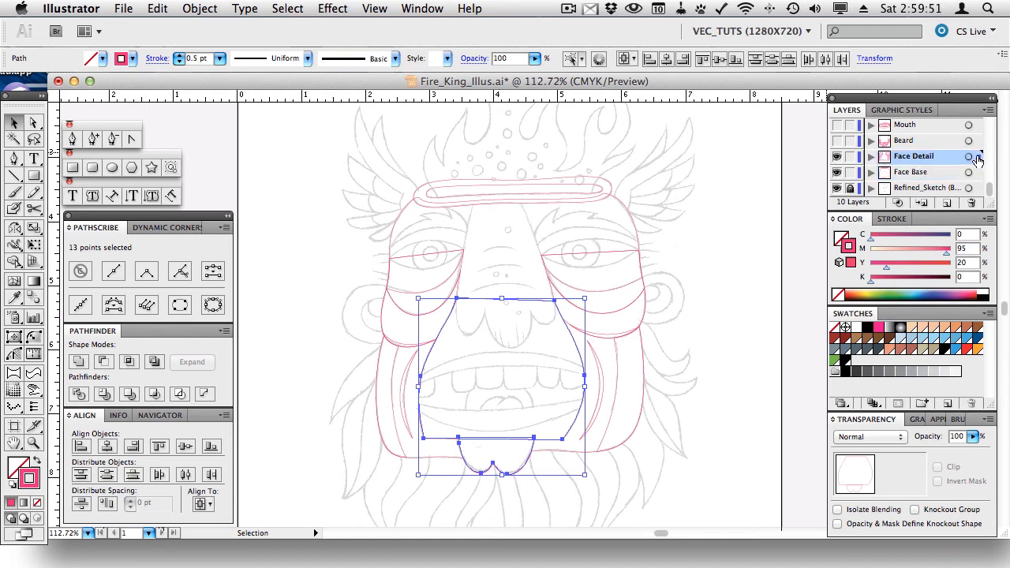
left_click(837, 157)
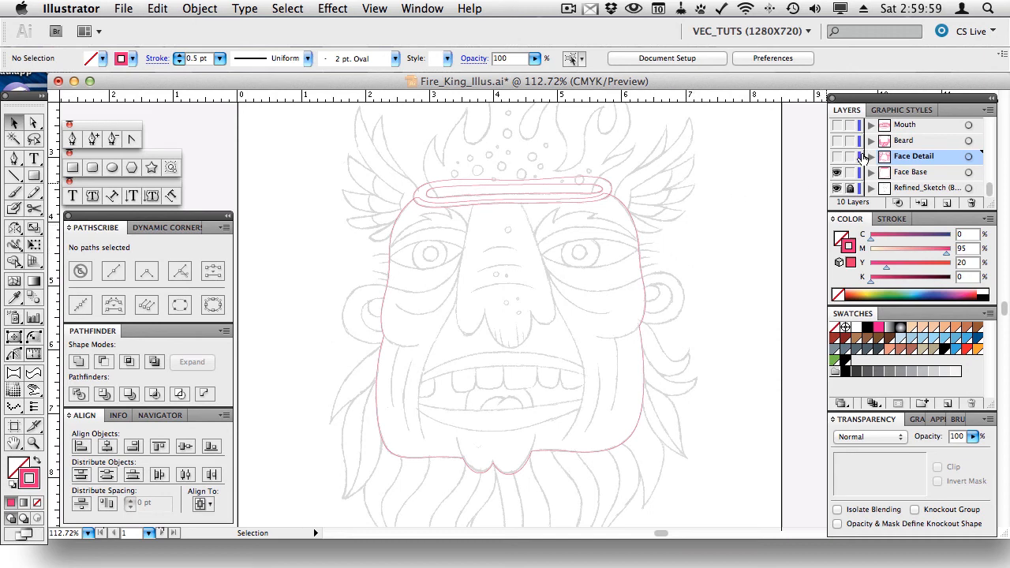
Step: Make the Face Detail, Beard, Mouth, Eyes / Nose / Ears, Wings and Flames layers visible again
left_click(836, 157)
left_click(837, 141)
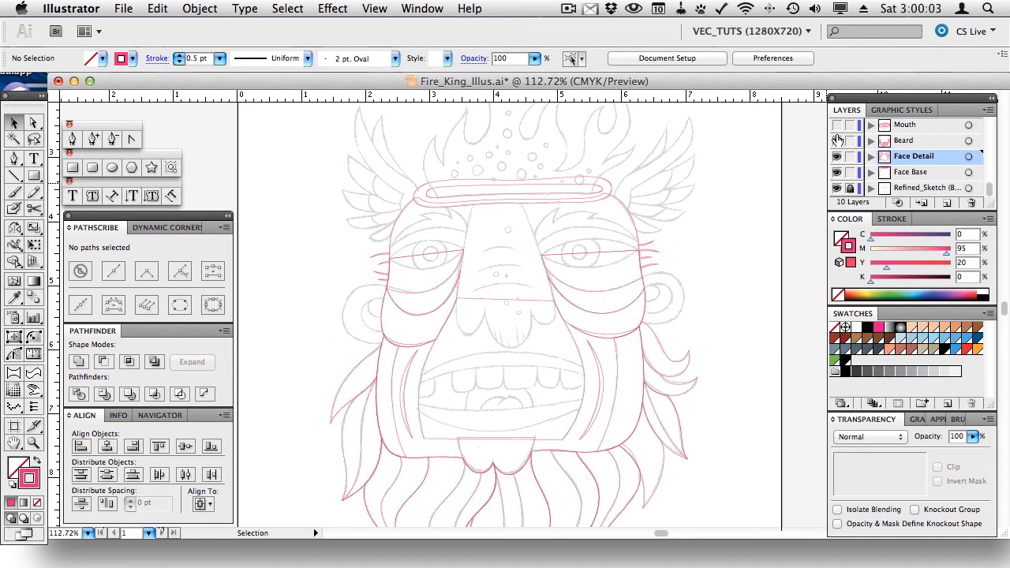
left_click(837, 125)
scroll(838, 138, "up", 3)
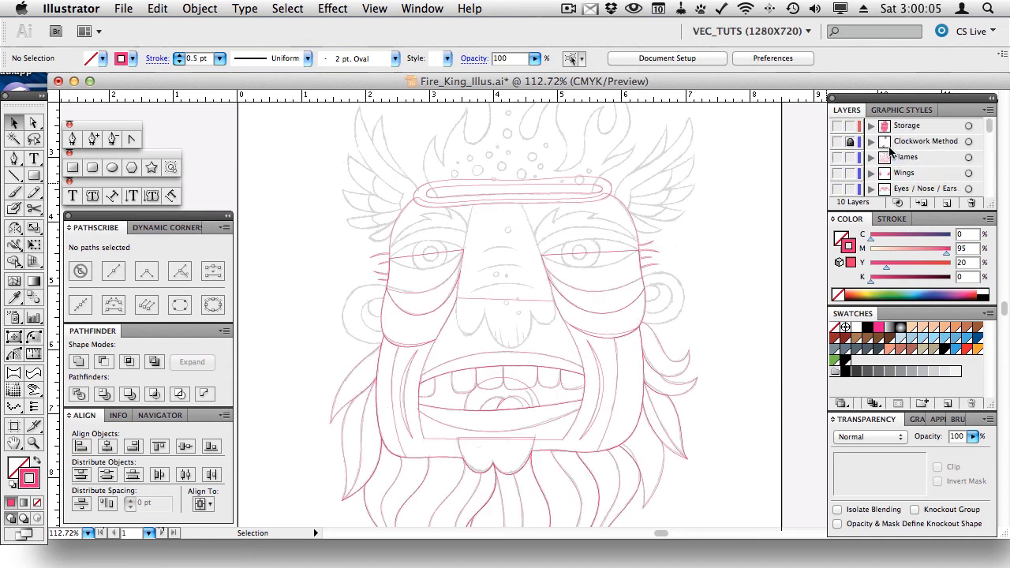
scroll(841, 186, "down", 3)
scroll(841, 186, "up", 3)
left_click(838, 189)
left_click(837, 173)
left_click(837, 157)
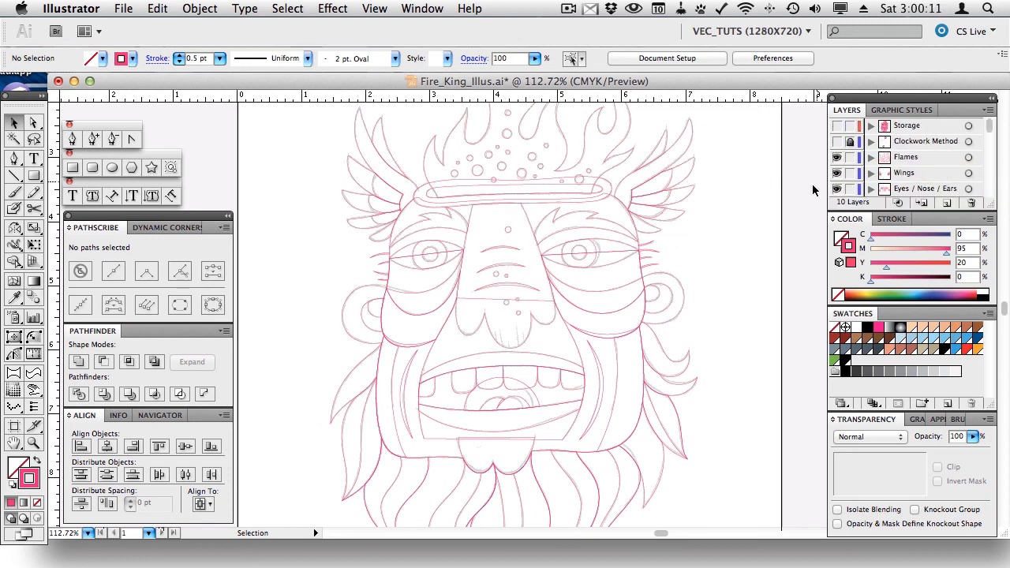
Step: Fit the whole artboard in the window and save the Fire_King_Illus.ai document
key("super+0")
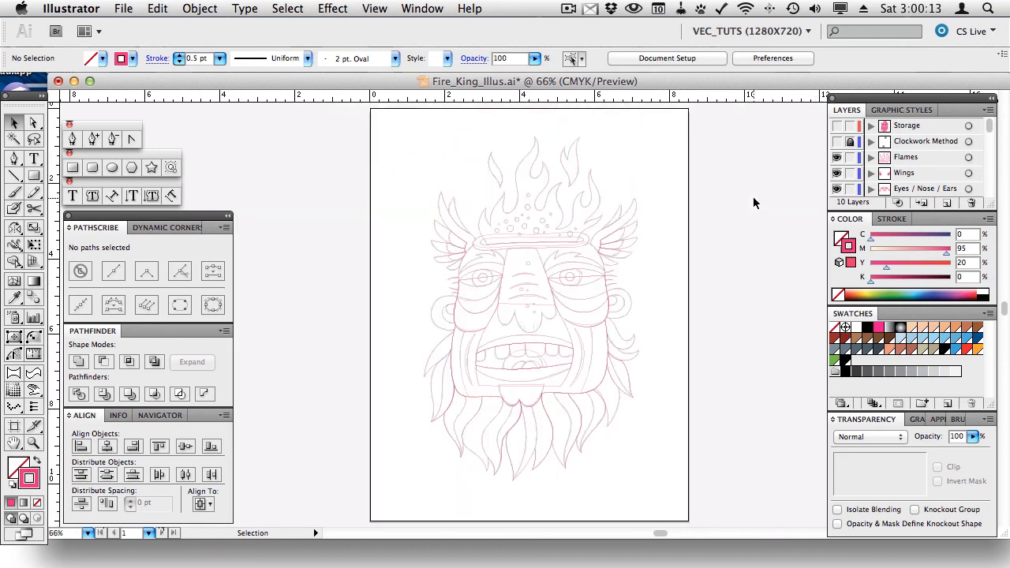
key("a")
key("v")
key("a")
key("super+s")
key("v")
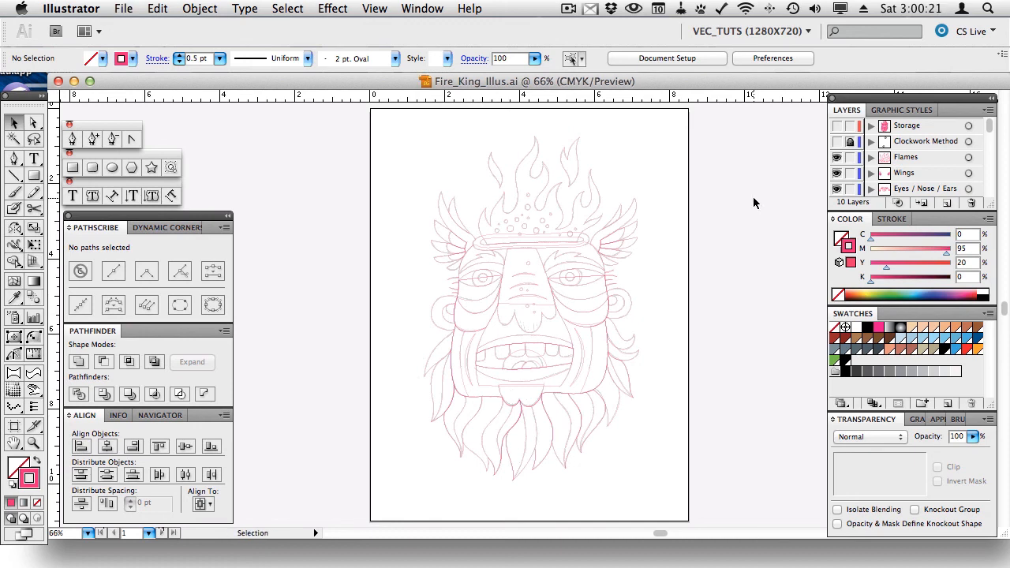